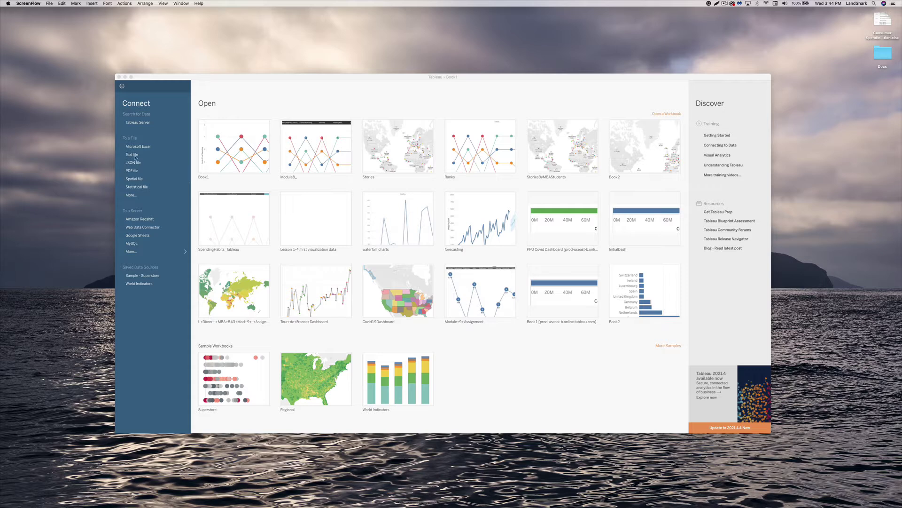
- Connect to the Consumer Spending by Generation Excel workbook on the Desktop
left_click(134, 147)
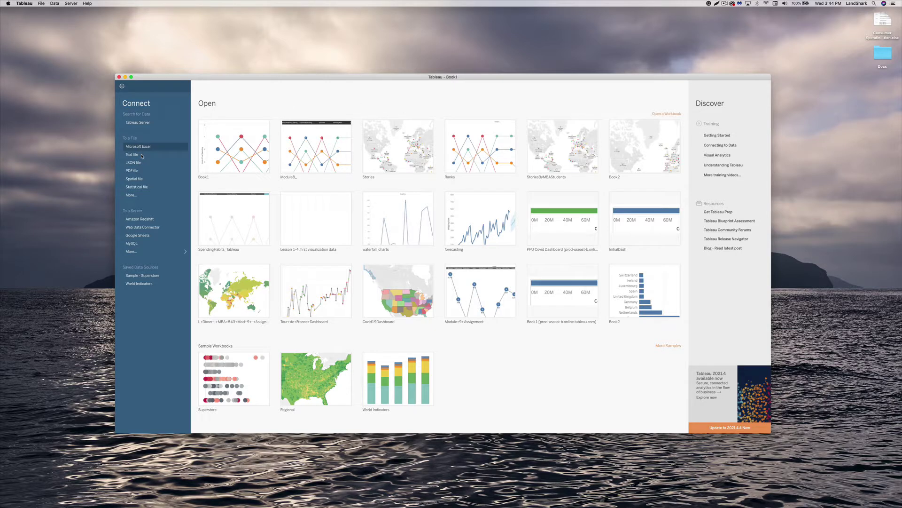
mouse_move(237, 76)
left_mouse_down()
mouse_move(266, 79)
mouse_move(219, 200)
mouse_move(247, 70)
left_mouse_up()
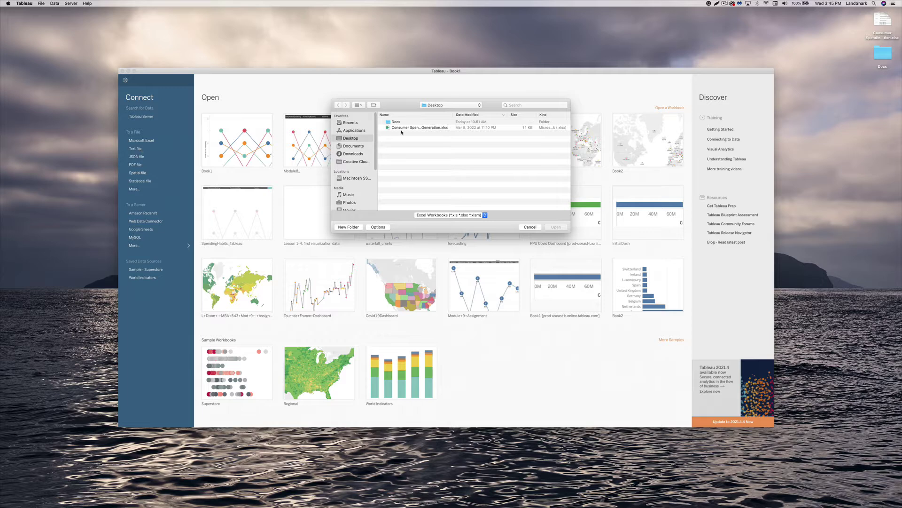
double_click(404, 129)
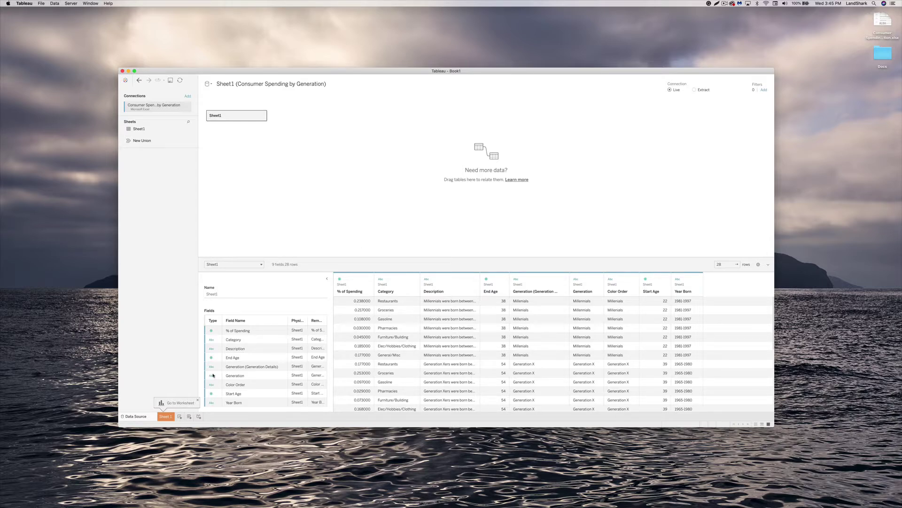
- Switch from the data source page to the Sheet 1 worksheet, deleting the extra Sheet 2
left_click(179, 416)
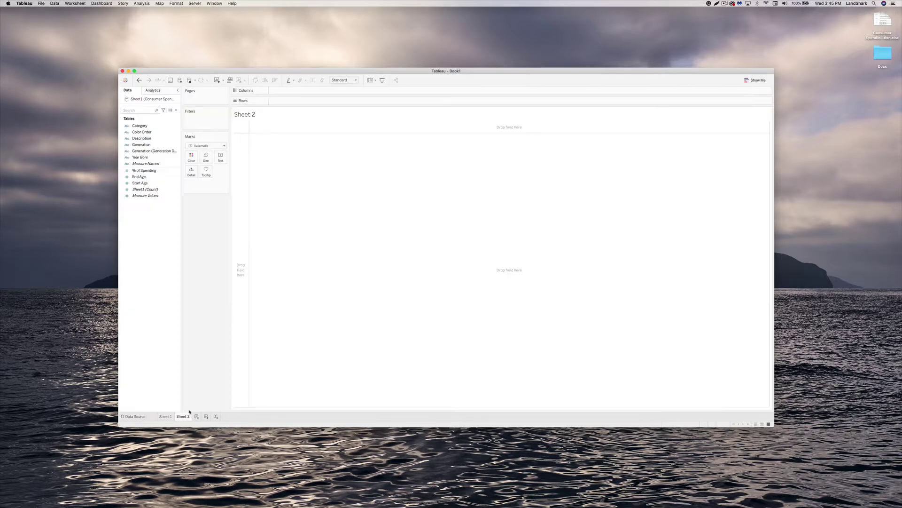
right_click(184, 417)
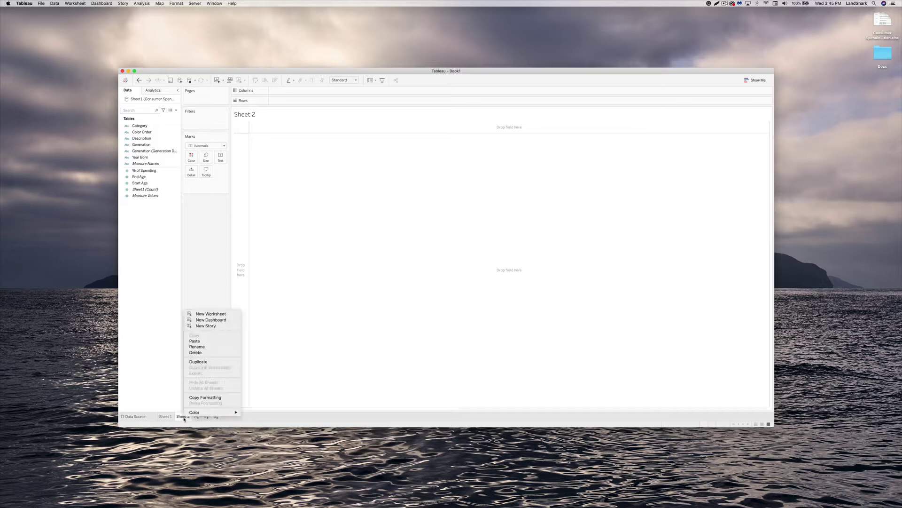
left_click(196, 352)
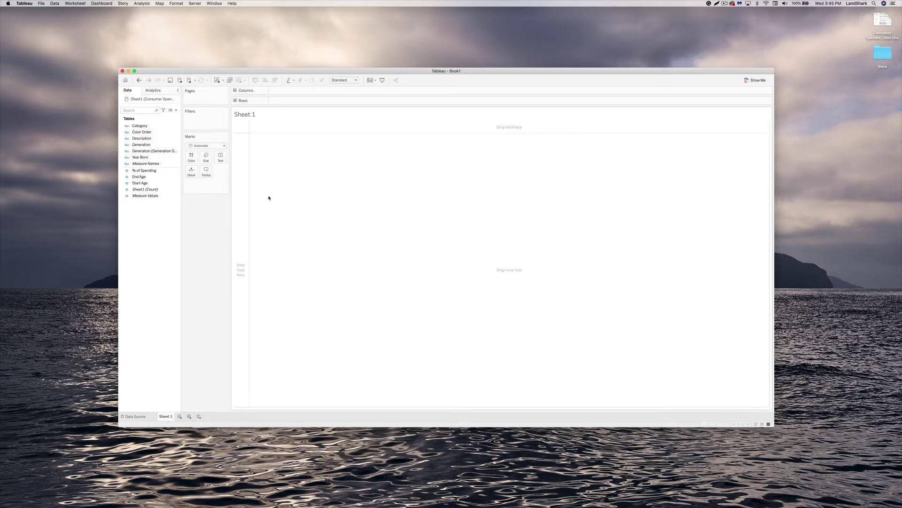
- Build a line chart with Category on Columns and % of Spending on Rows, using the Line mark type
left_click_drag(140, 126, 288, 93)
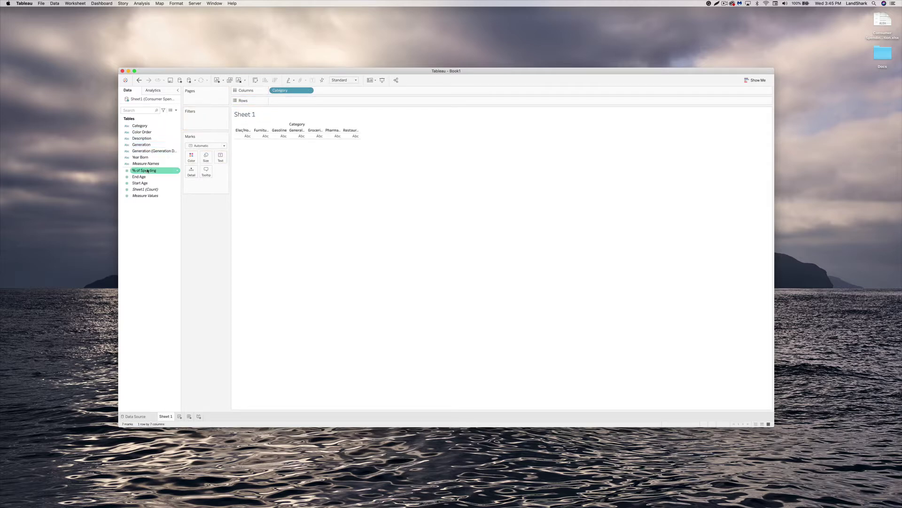
left_click_drag(143, 171, 289, 100)
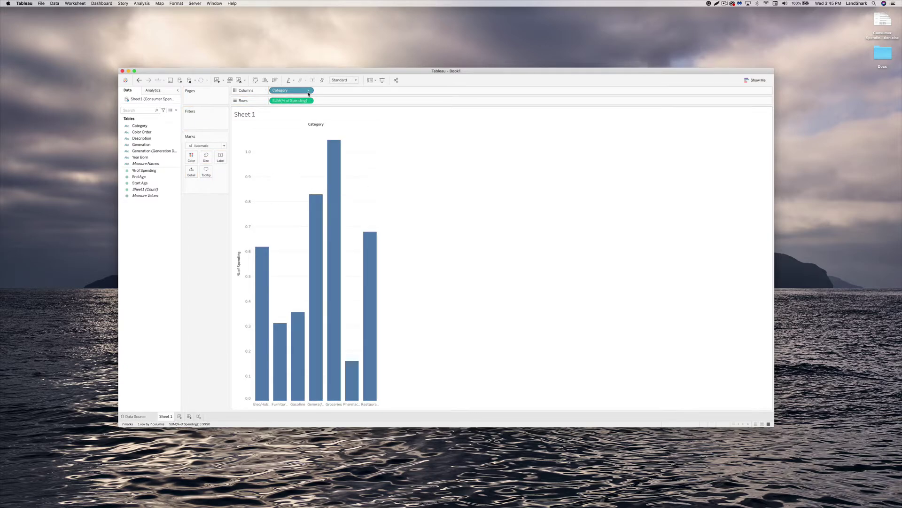
left_click(205, 147)
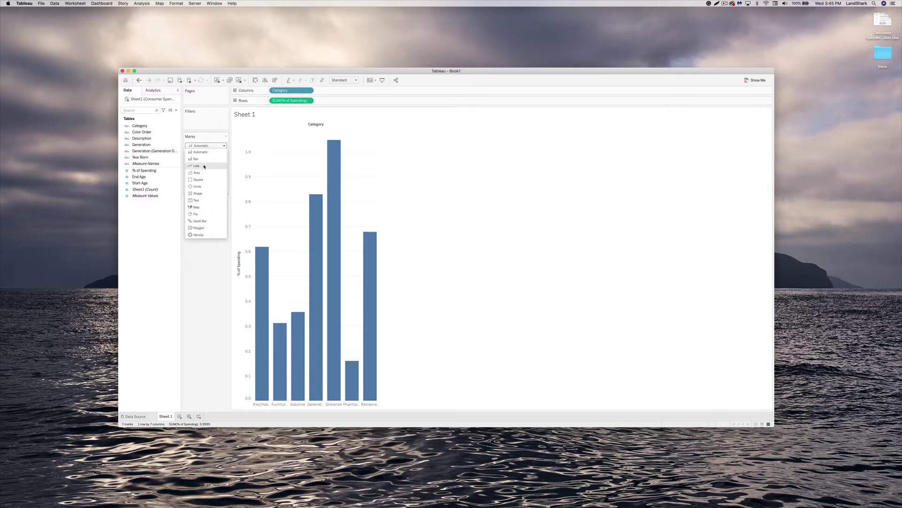
left_click(205, 167)
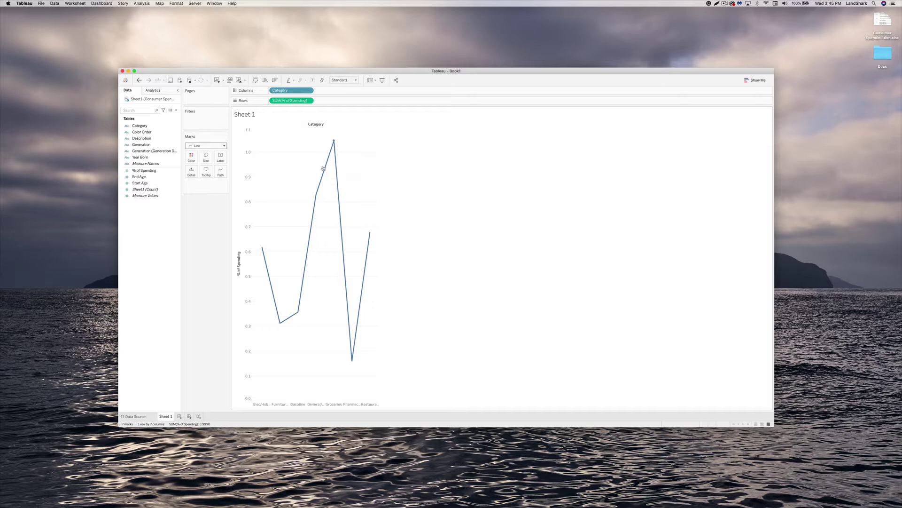
mouse_move(333, 156)
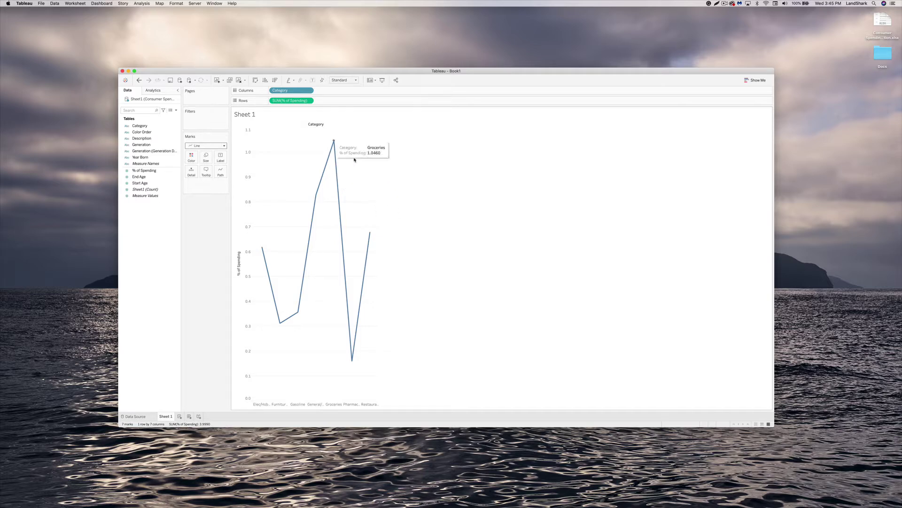
- Fit the line chart to the Entire View
left_click(348, 81)
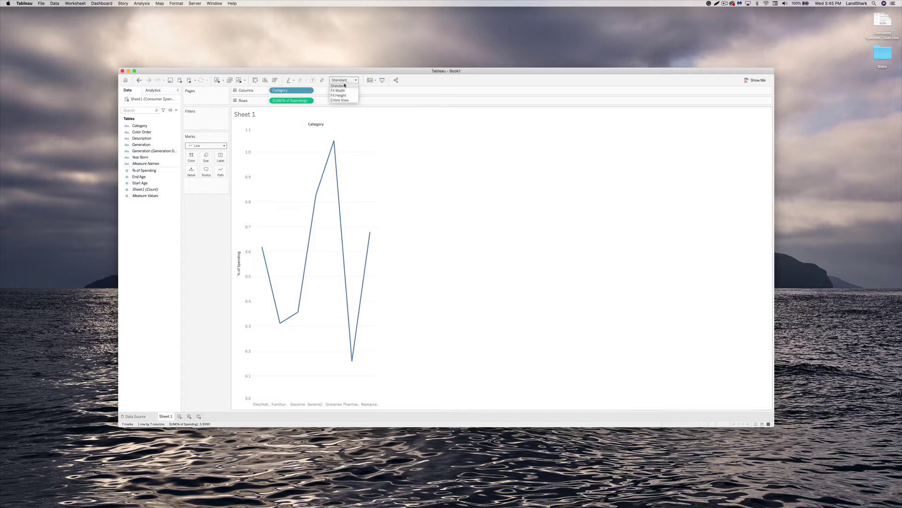
left_click(341, 100)
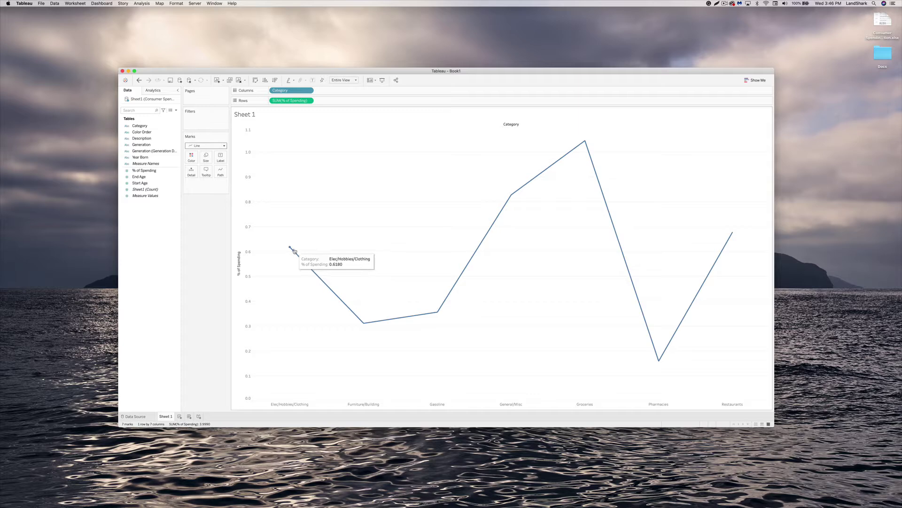
mouse_move(544, 159)
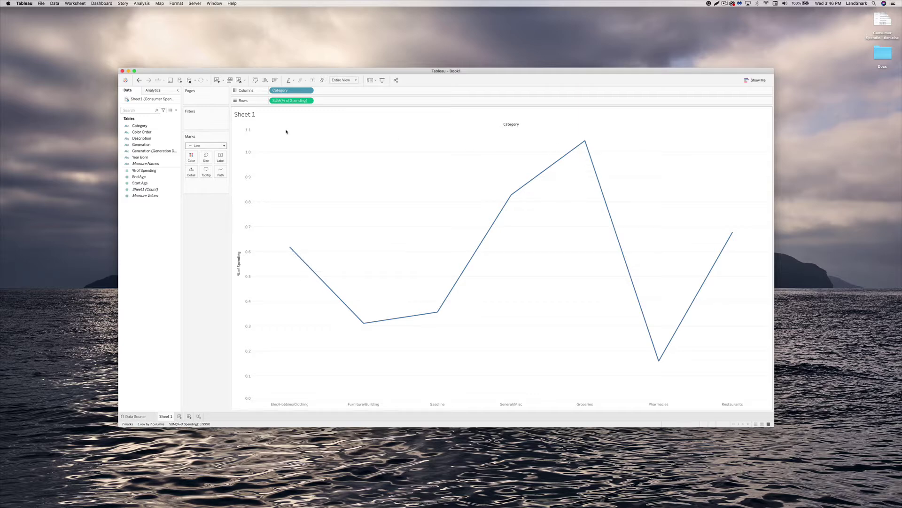
- Apply the Rank quick table calculation to the SUM(% of Spending) measure on Rows
left_click(309, 101)
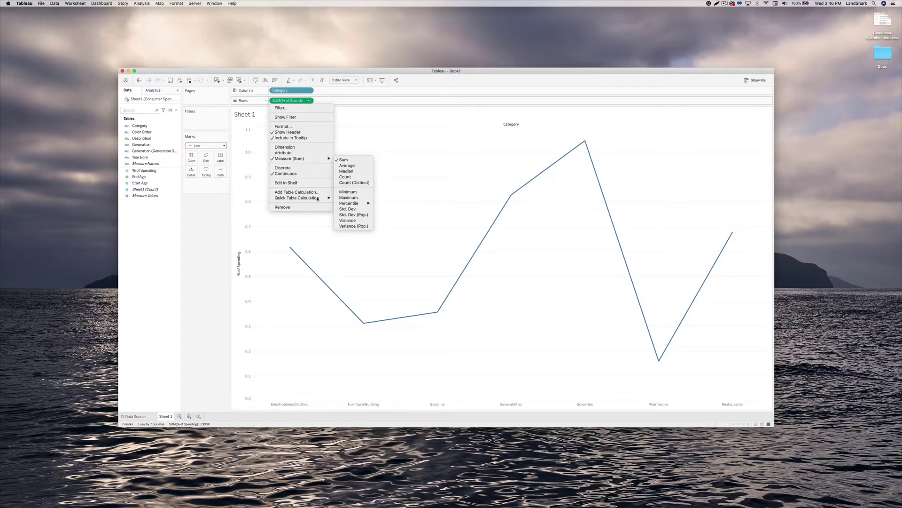
mouse_move(317, 200)
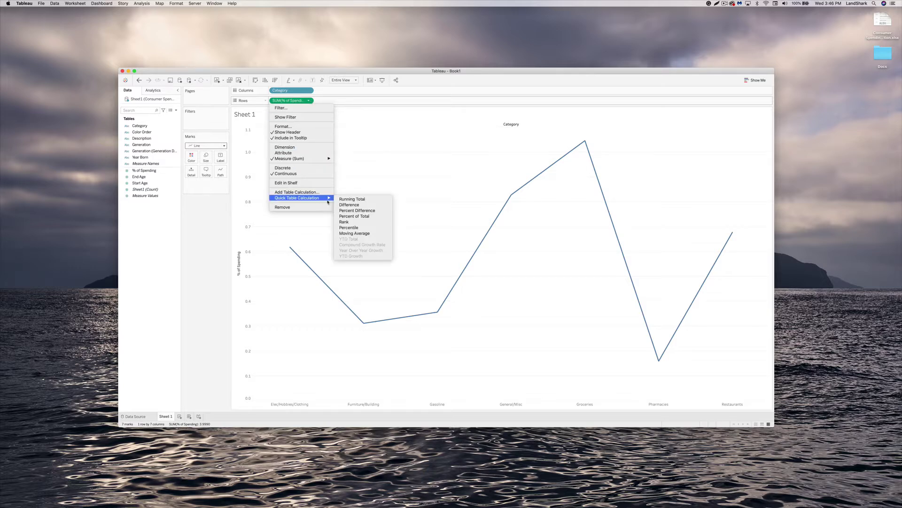
left_click(355, 222)
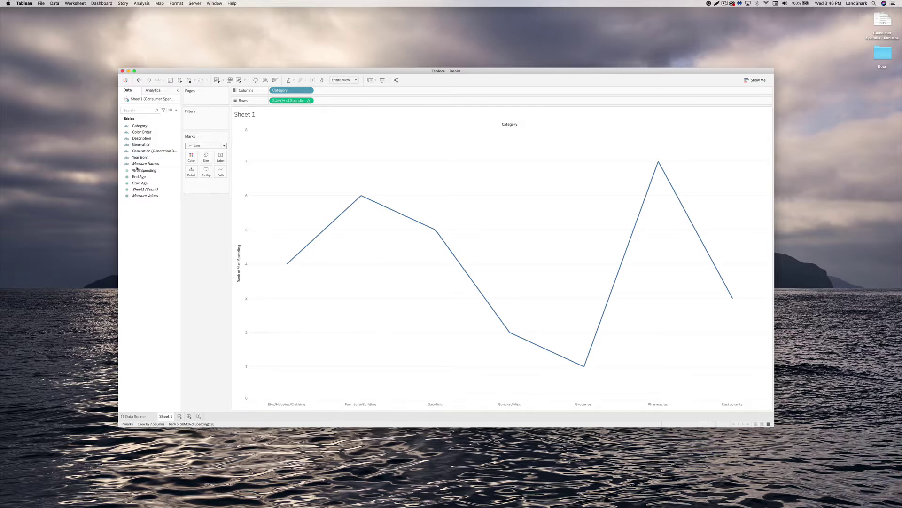
- Color the lines by the Generation field
left_click(167, 171)
left_click(143, 145)
left_click_drag(144, 145, 193, 159)
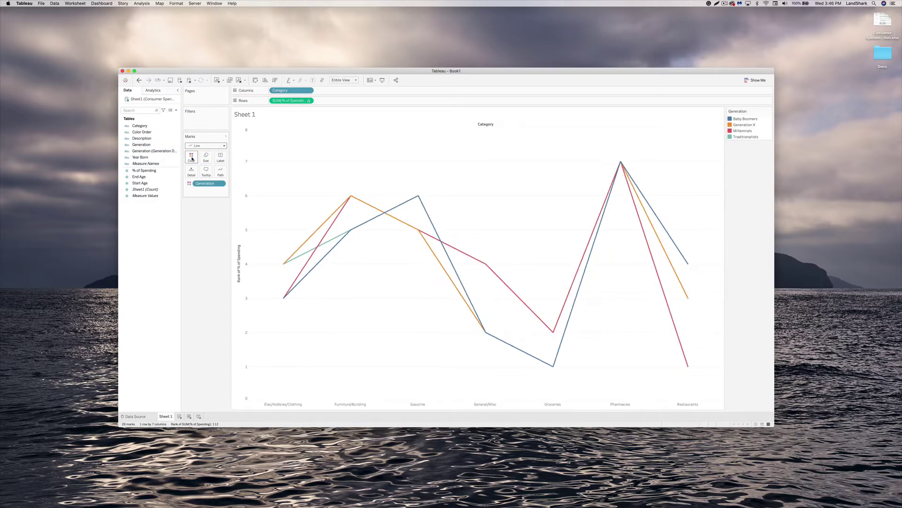
mouse_move(352, 197)
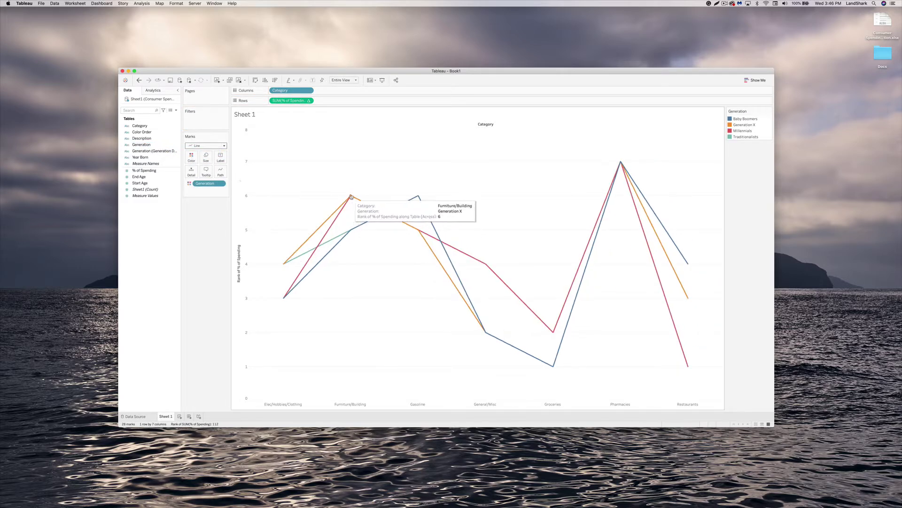
mouse_move(287, 263)
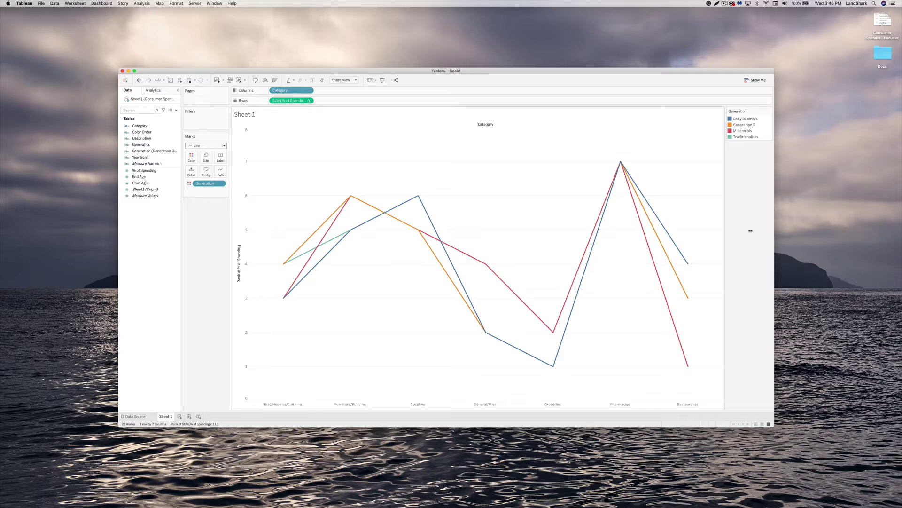
- Compute the % of Spending rank using Generation, so that generations are ranked within each category
left_click(309, 101)
mouse_move(304, 193)
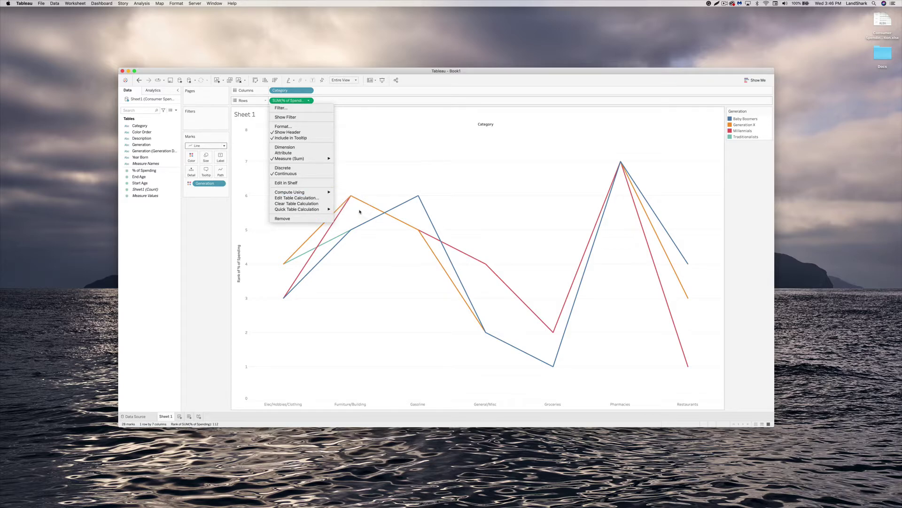
left_click(351, 211)
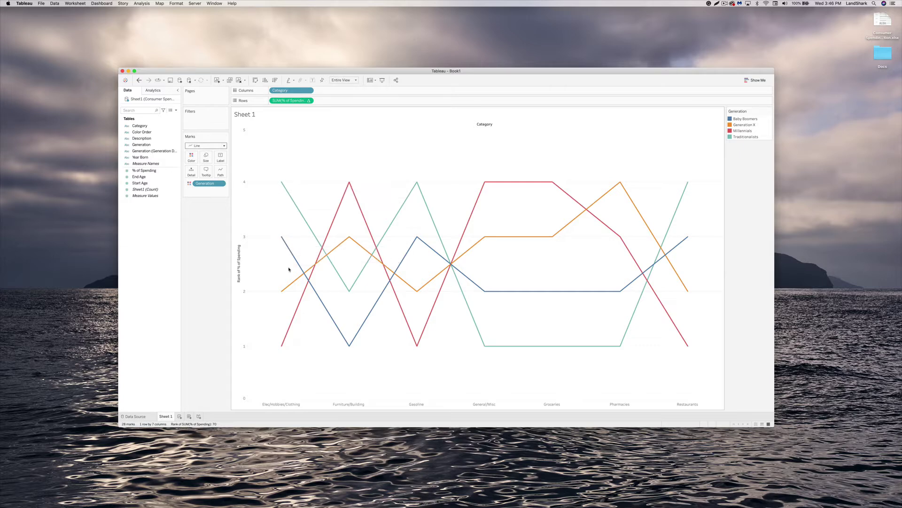
mouse_move(282, 238)
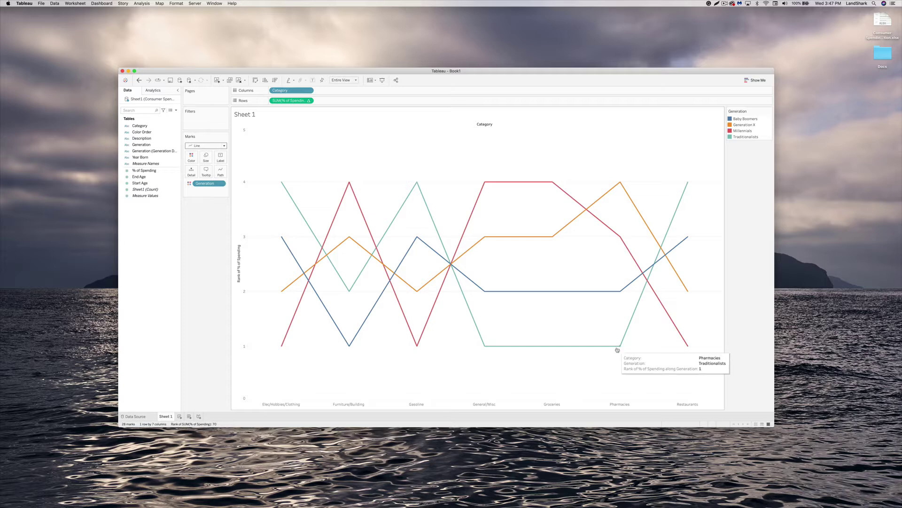
- Reverse the scale of the Rank of % of Spending axis and close the axis settings
left_click(242, 226)
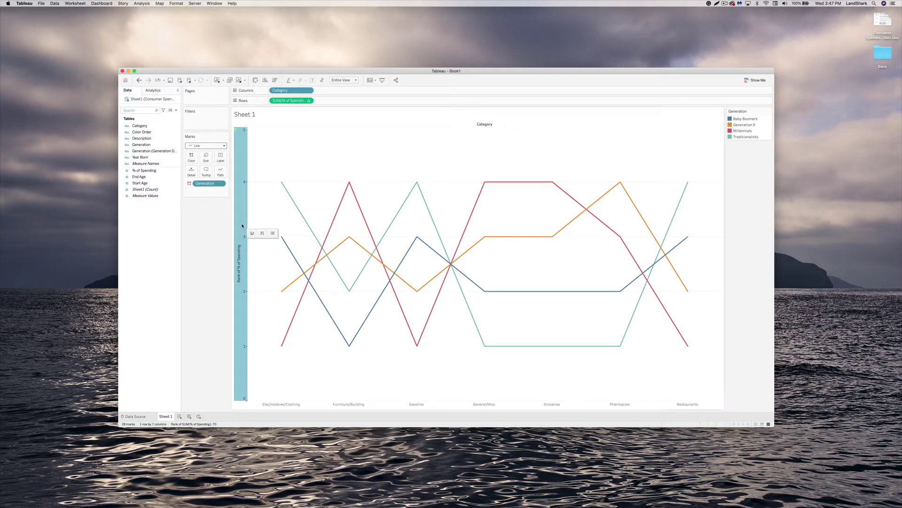
right_click(243, 226)
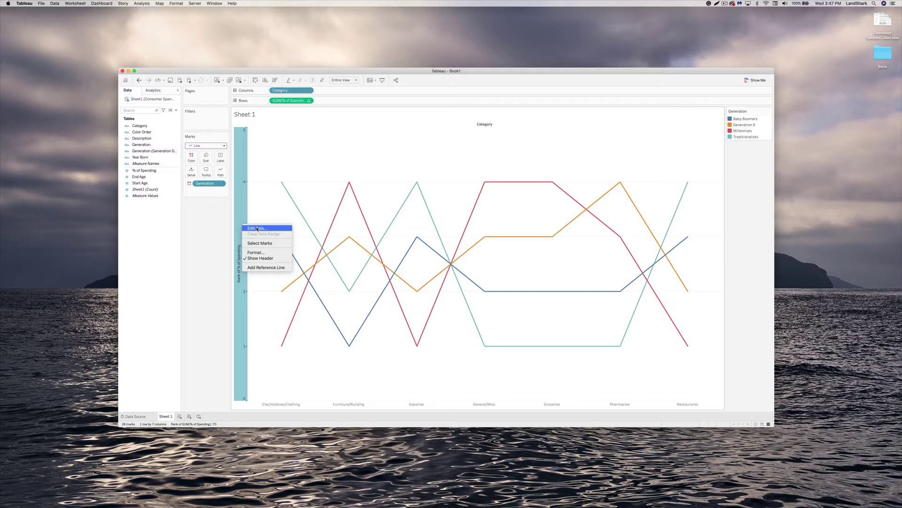
left_click(257, 228)
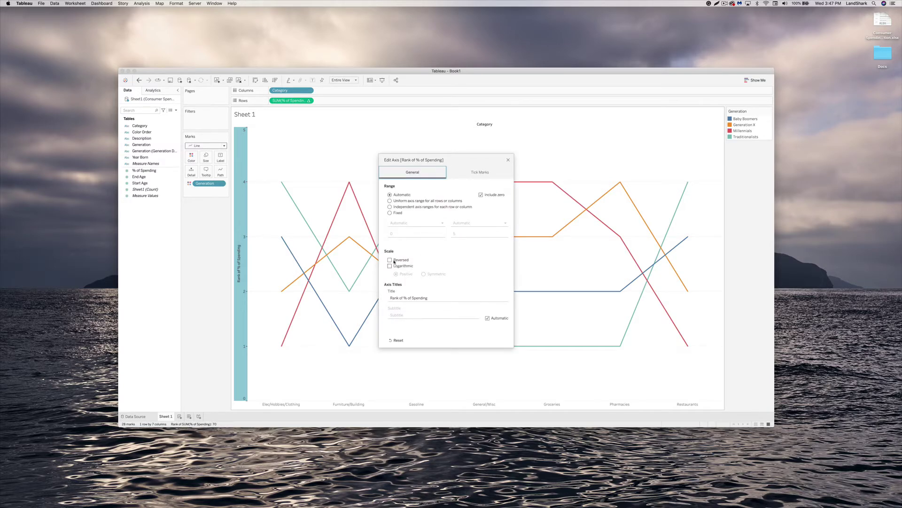
left_click(391, 260)
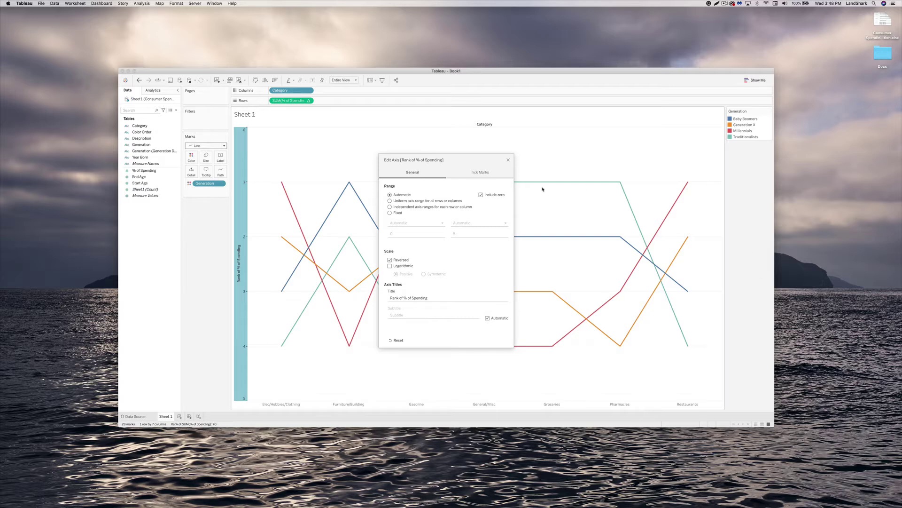
left_click(508, 159)
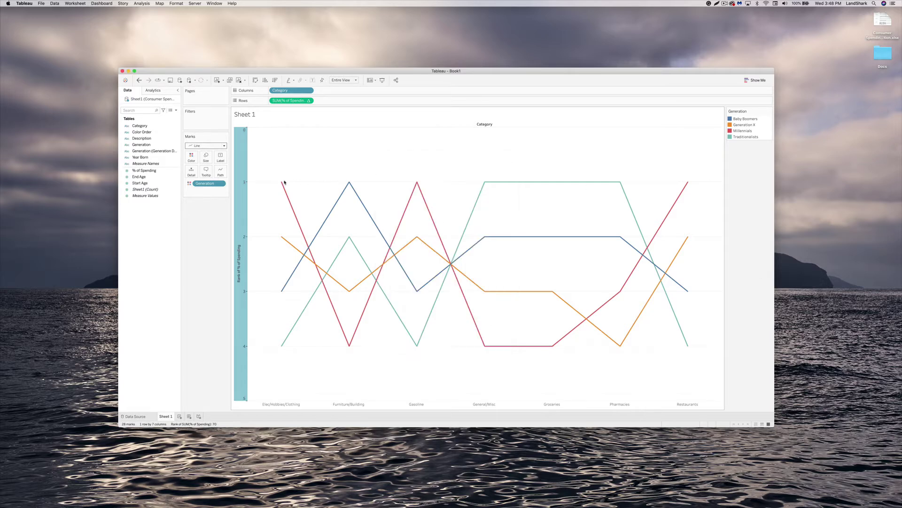
mouse_move(283, 183)
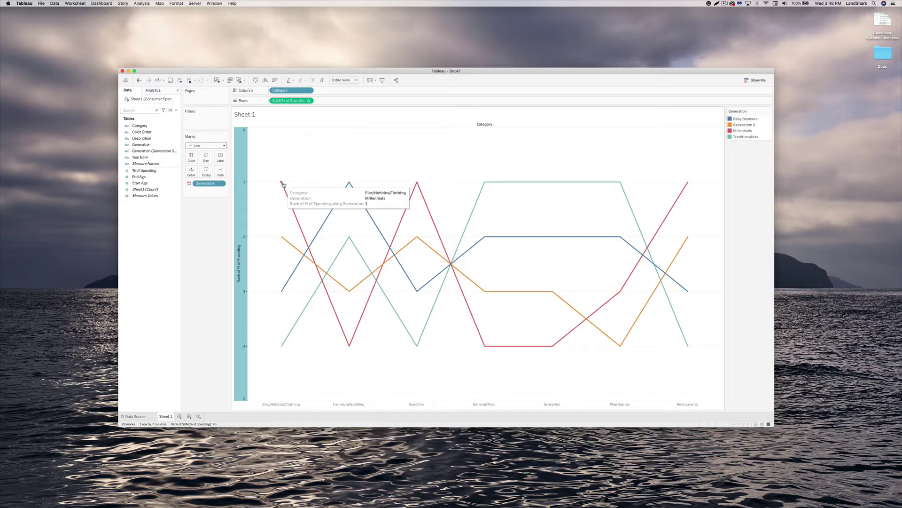
mouse_move(282, 239)
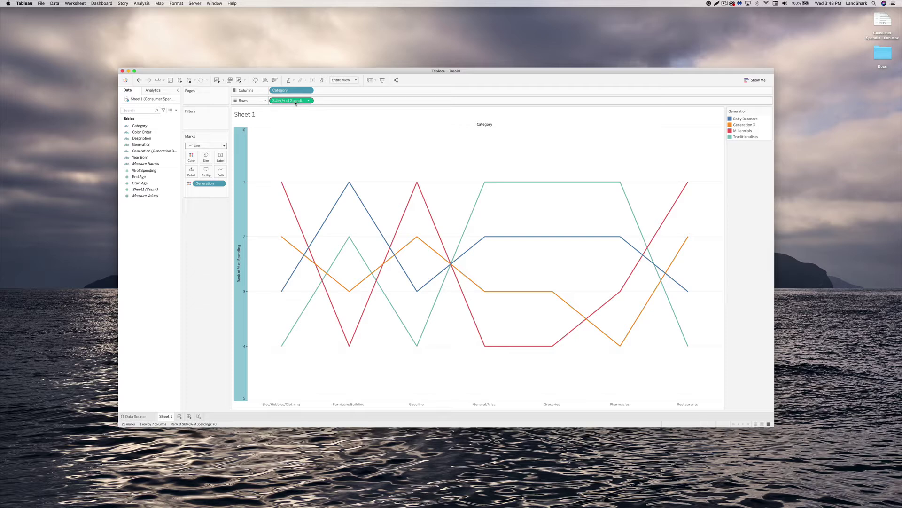
mouse_move(296, 103)
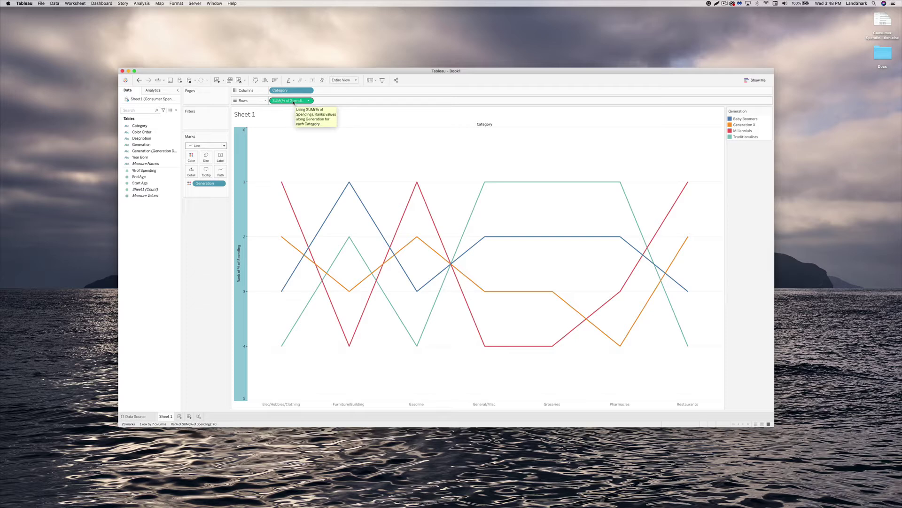
right_click(293, 103)
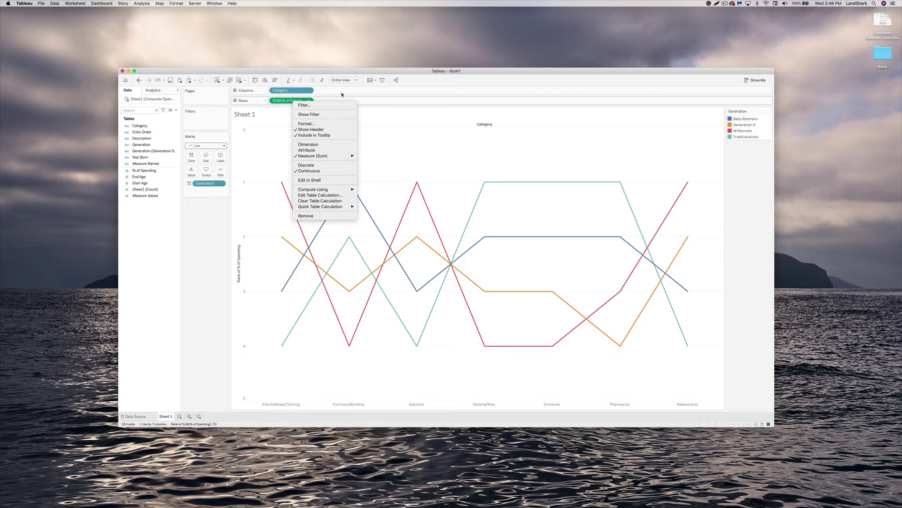
left_click(421, 80)
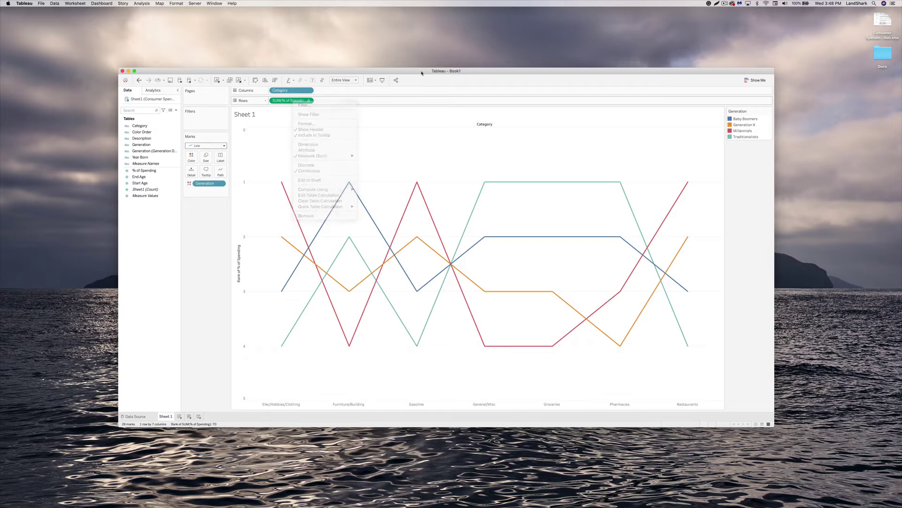
left_click(308, 100)
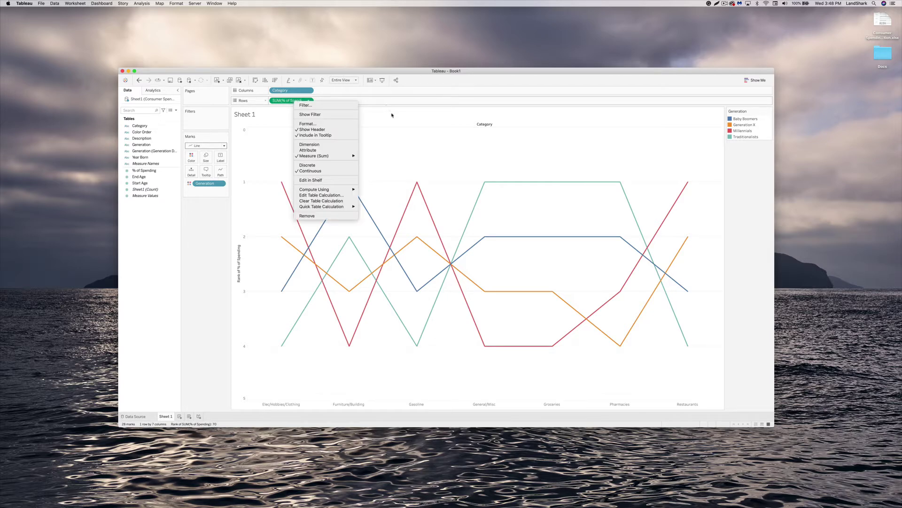
left_click(359, 120)
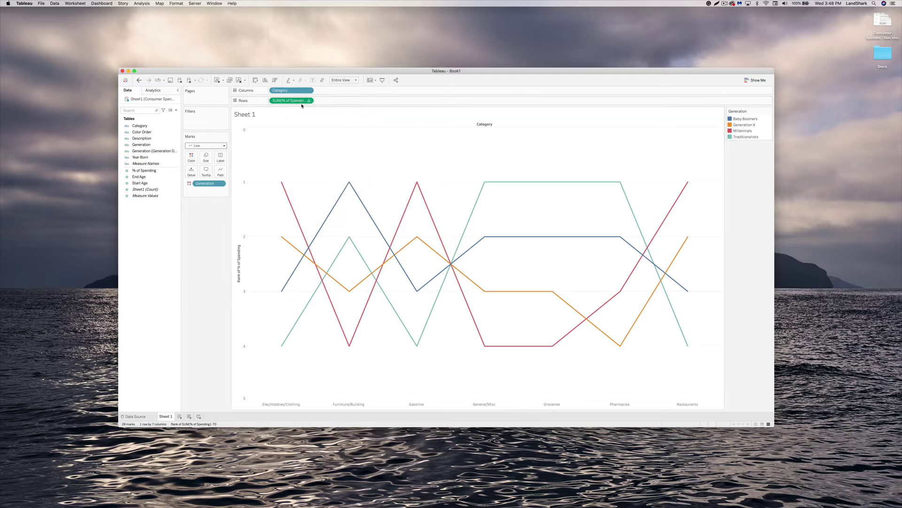
left_click_drag(300, 101, 350, 104)
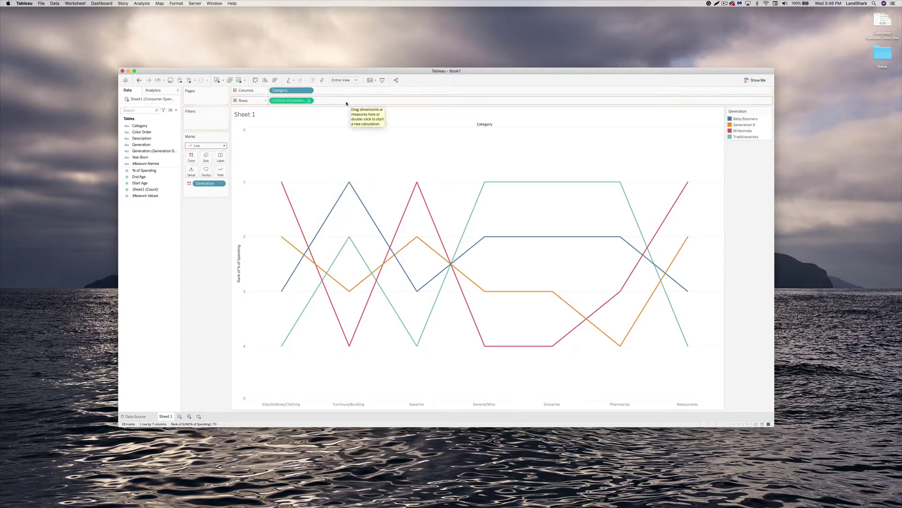
mouse_move(297, 103)
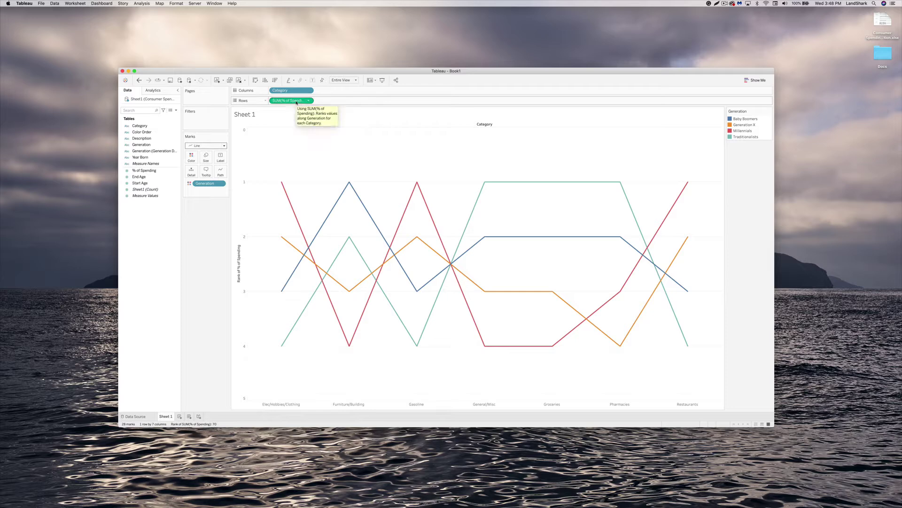
right_click(303, 104)
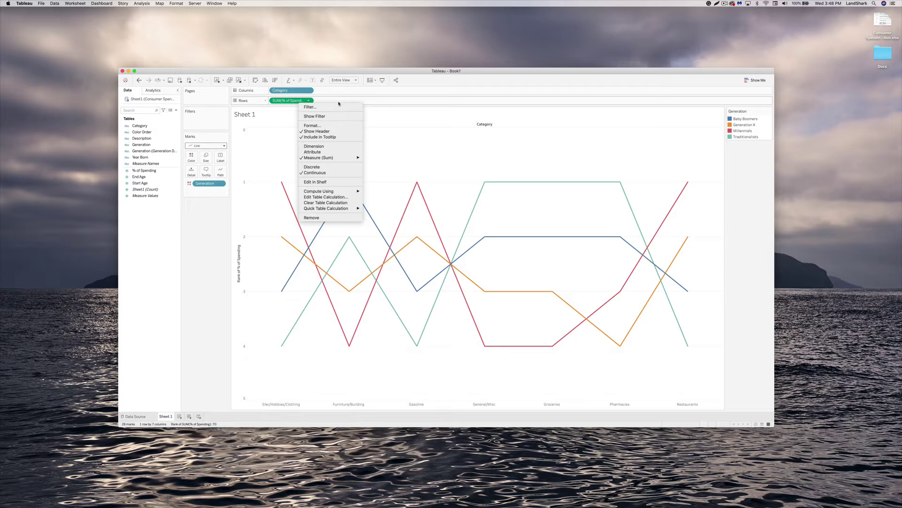
left_click(283, 111)
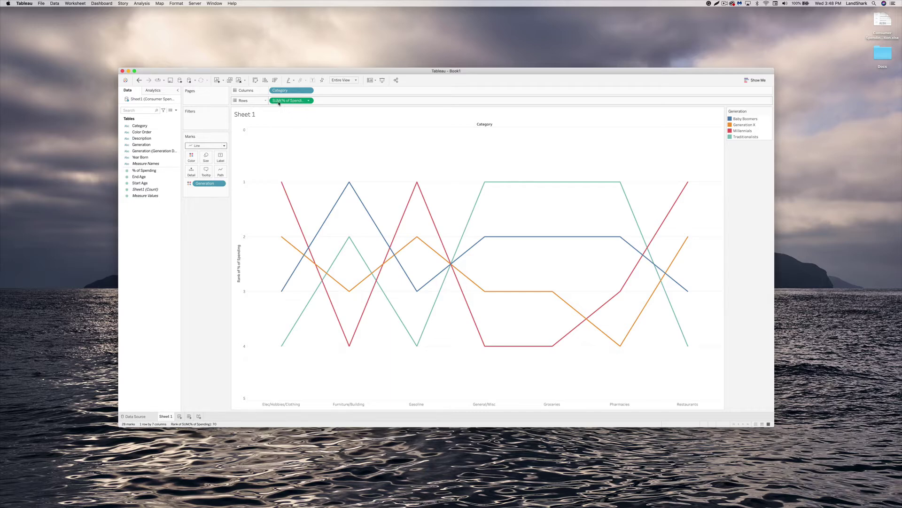
left_click(279, 103)
left_click(283, 101)
right_click(288, 102)
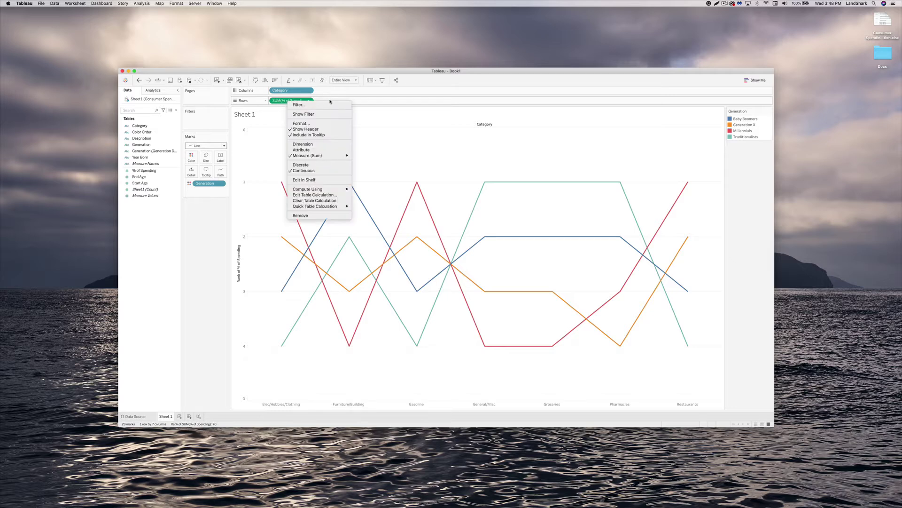
left_click(280, 103)
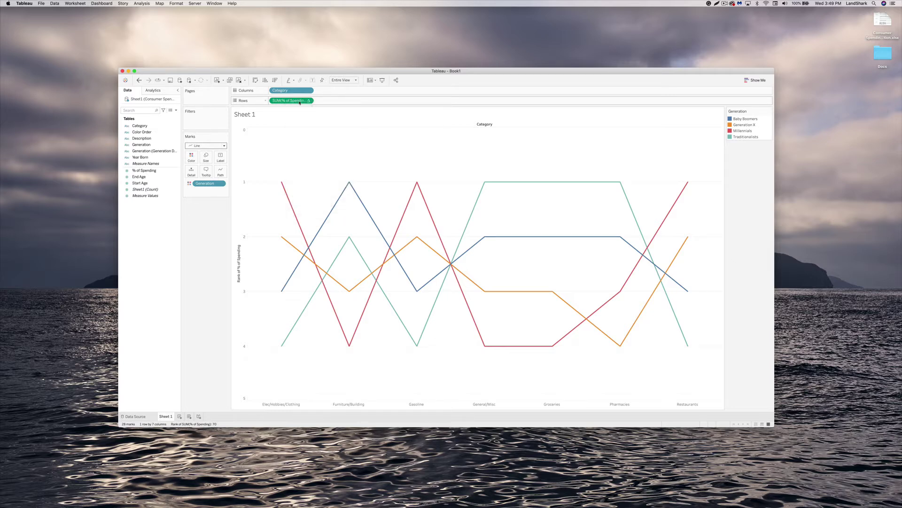
right_click(284, 102)
left_click(375, 125)
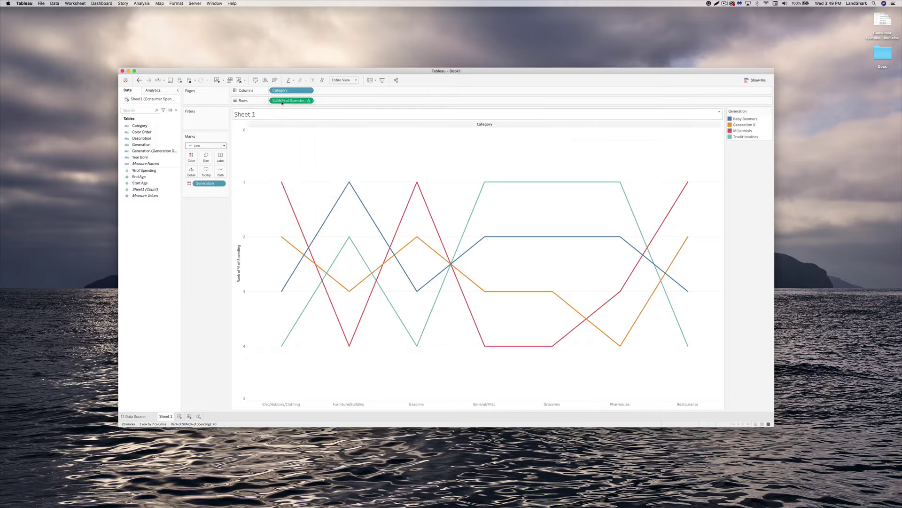
- Duplicate the ranked SUM(% of Spending) measure on Rows to add a second rank chart
left_click_drag(282, 101, 332, 101)
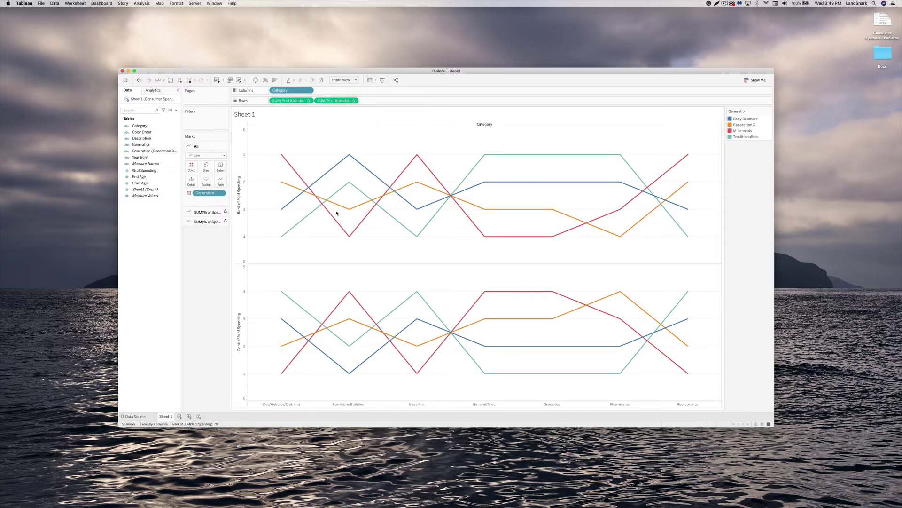
mouse_move(345, 207)
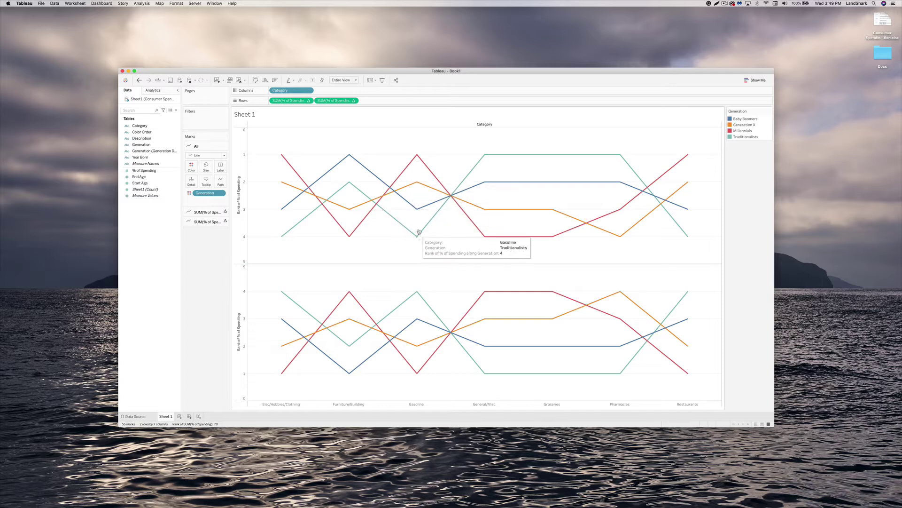
mouse_move(620, 293)
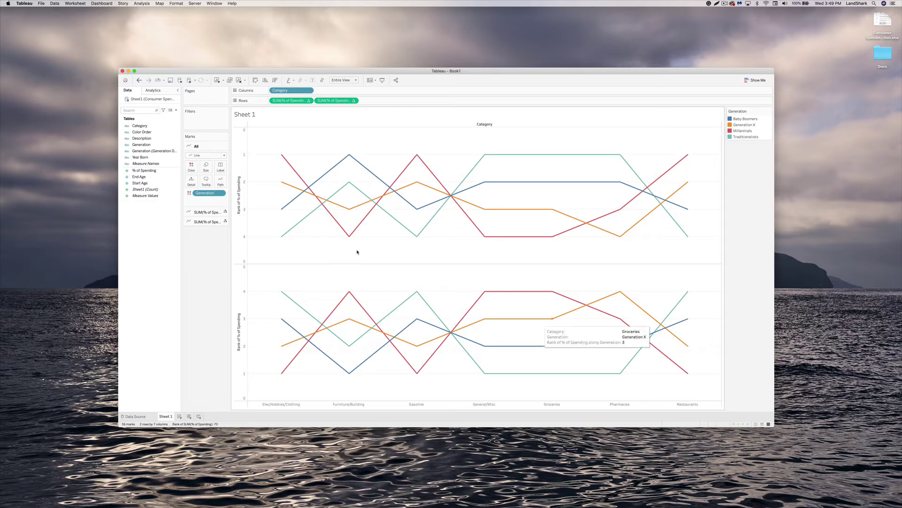
- Change the mark type of the second SUM(% of Spending) measure to Circle
left_click(204, 221)
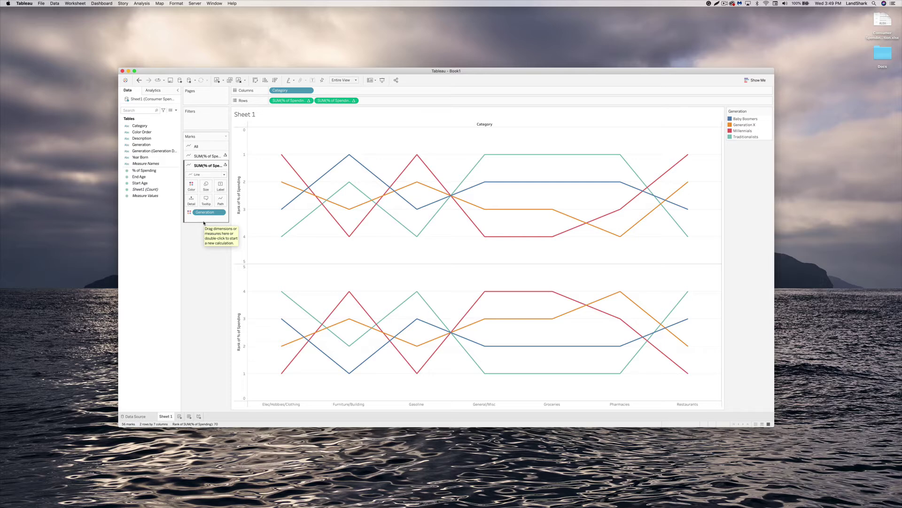
left_click(198, 175)
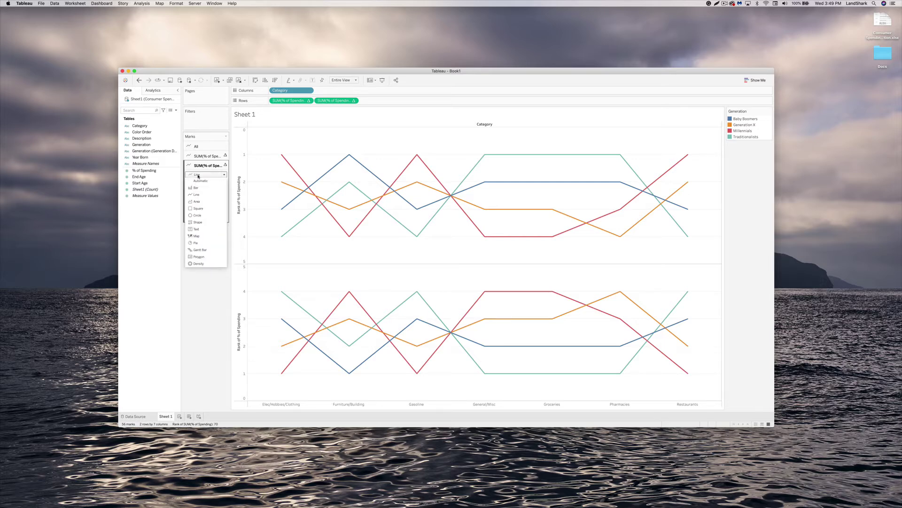
left_click(198, 215)
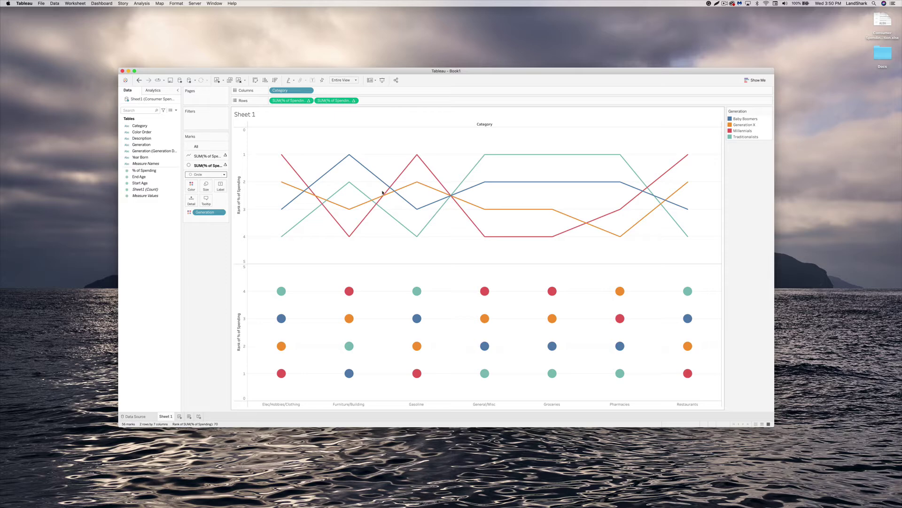
- Combine the two rank measures into a dual-axis chart and synchronize the secondary axis with the primary one
left_click(355, 101)
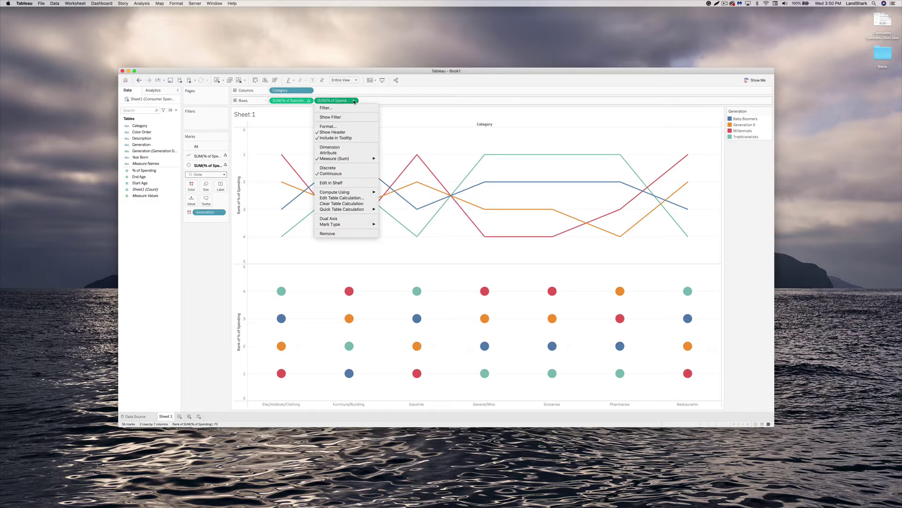
left_click(359, 218)
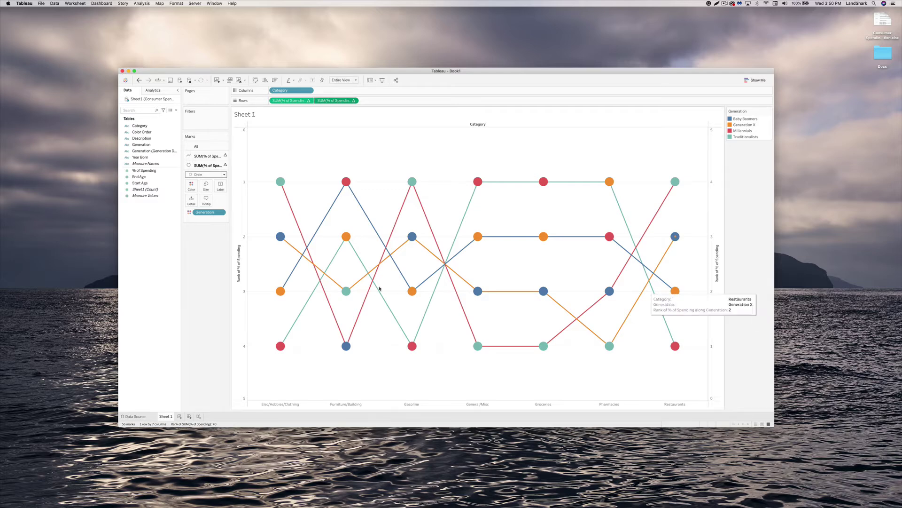
left_click(715, 238)
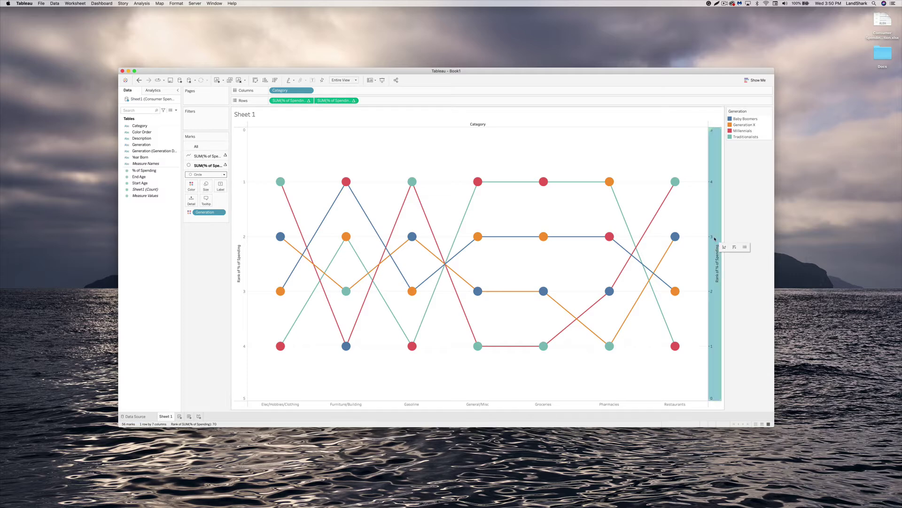
right_click(716, 238)
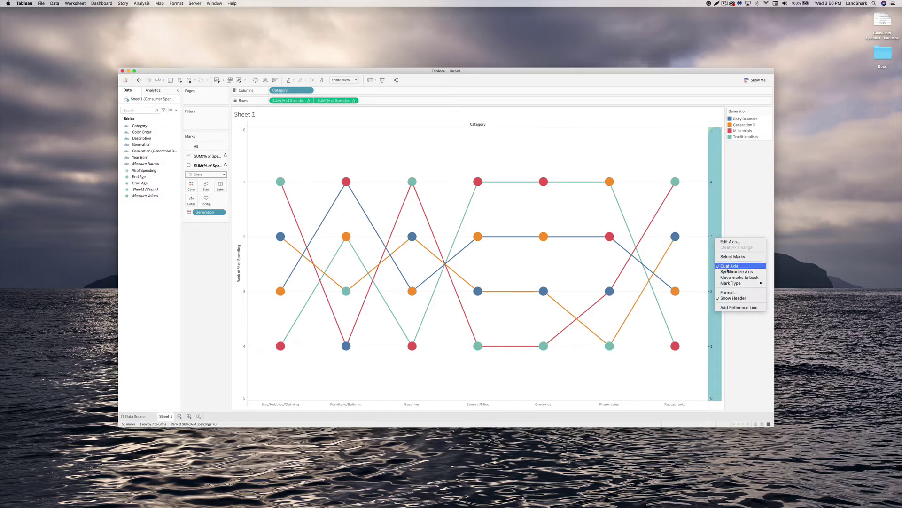
left_click(736, 272)
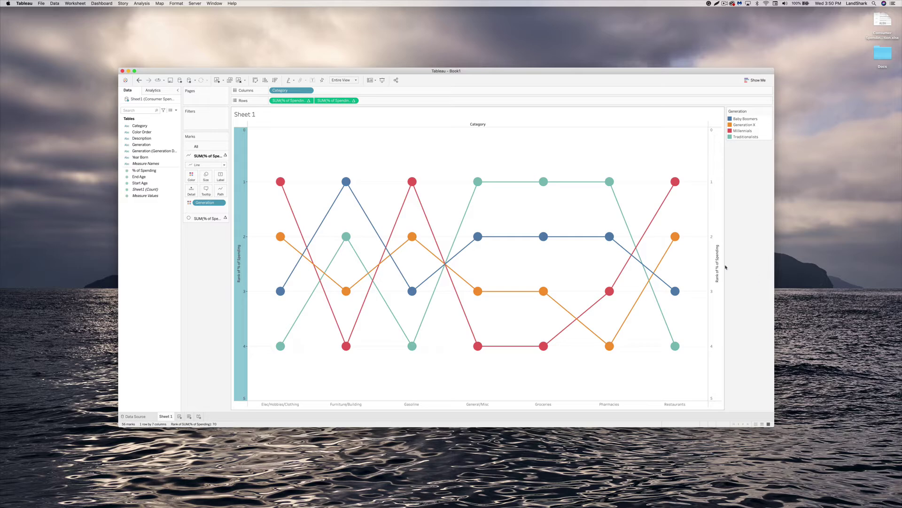
- Hide the headers of both Rank of % of Spending axes
right_click(718, 240)
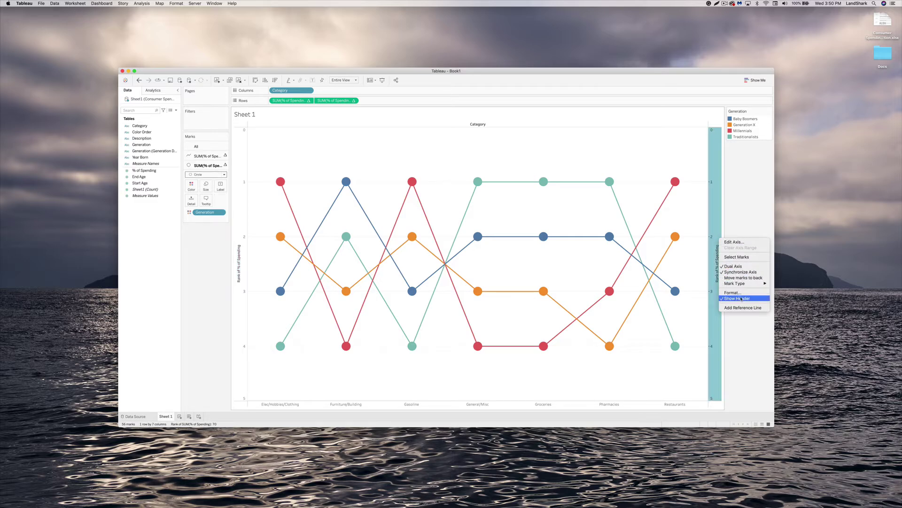
left_click(741, 298)
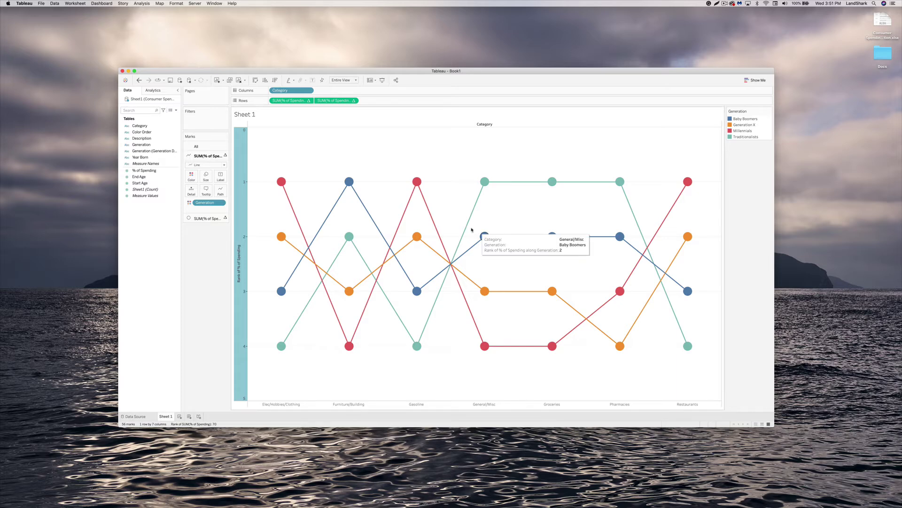
right_click(242, 214)
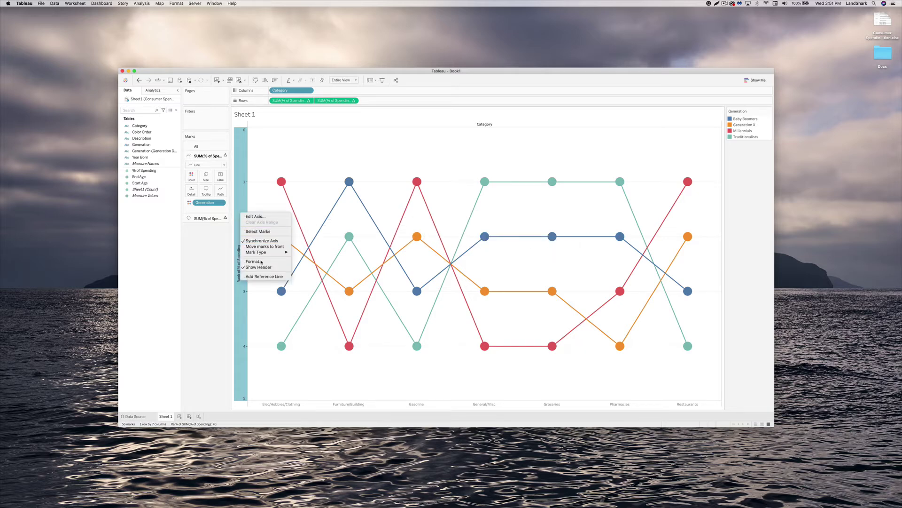
left_click(260, 267)
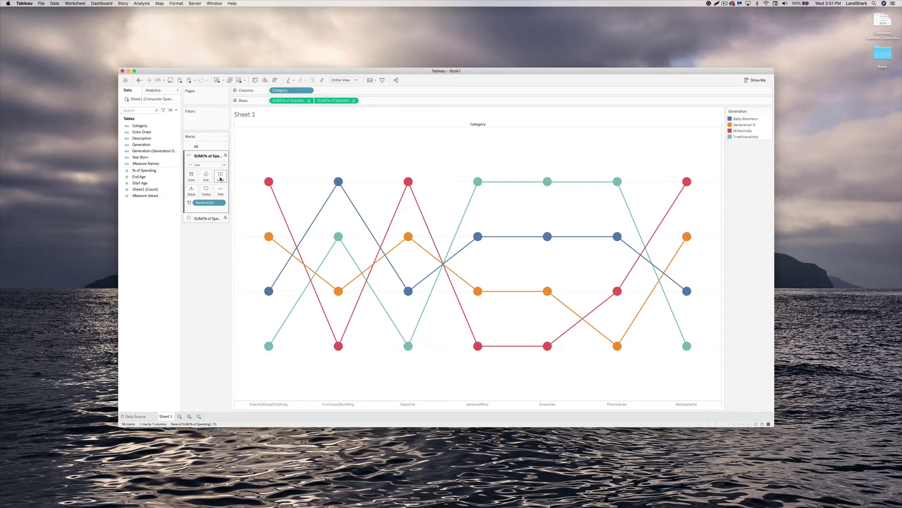
- Show mark labels on the line marks
left_click(220, 177)
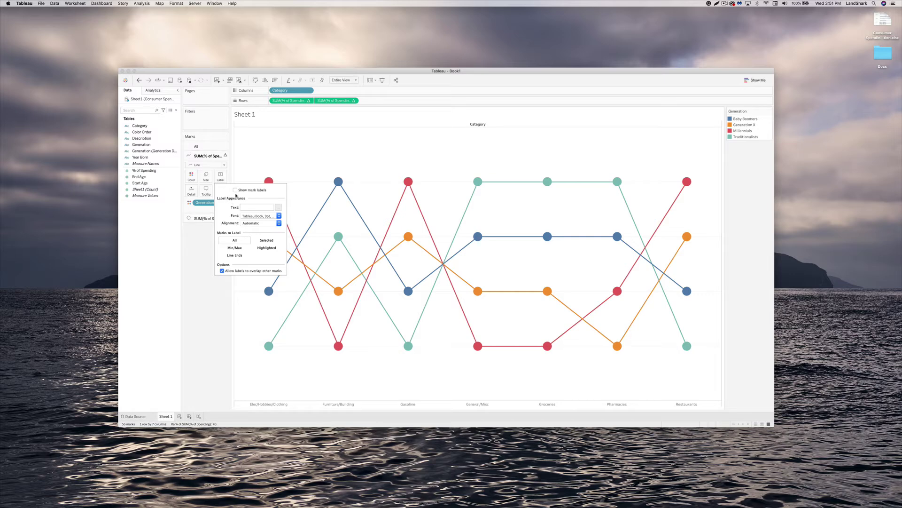
left_click(235, 190)
- Show mark labels on the circle marks and set their vertical alignment to Middle
left_click(202, 218)
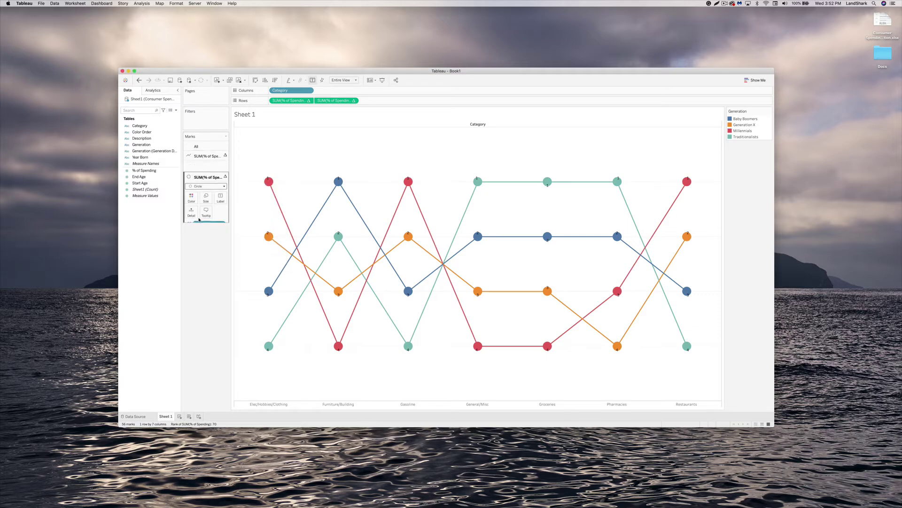
left_click(221, 186)
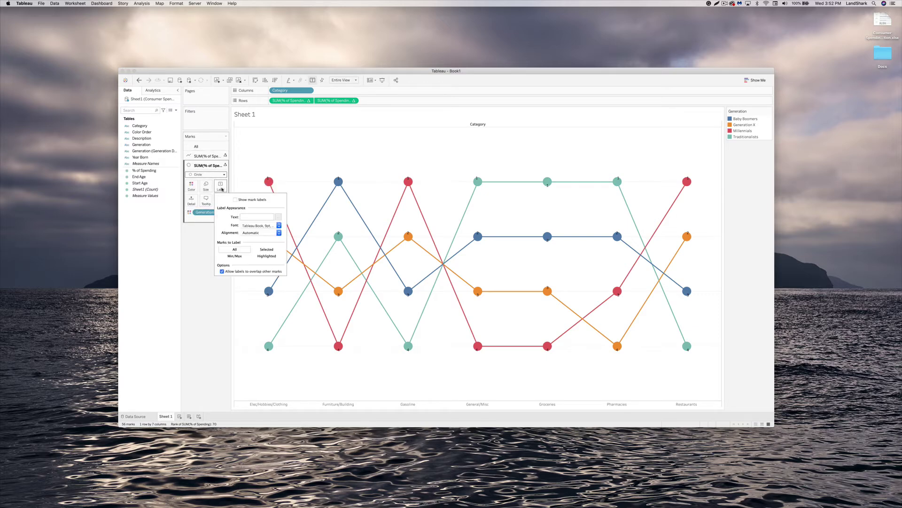
left_click(235, 200)
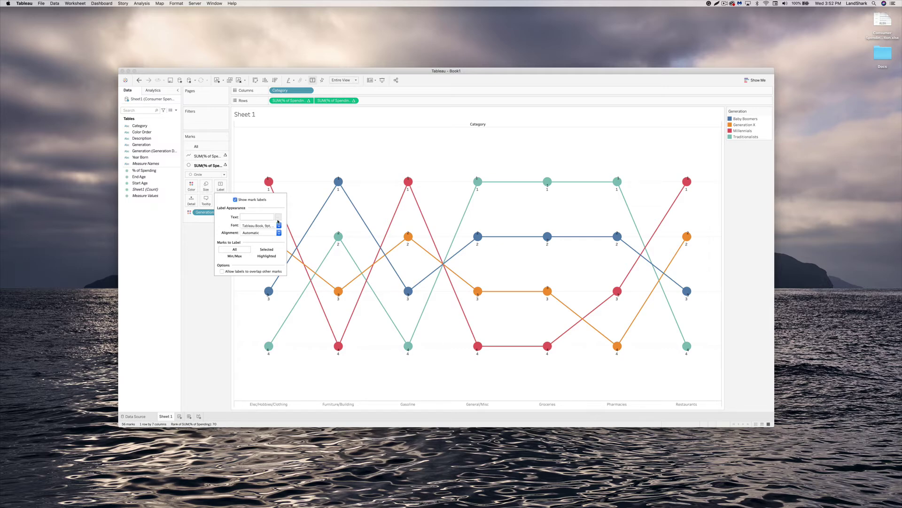
left_click(188, 251)
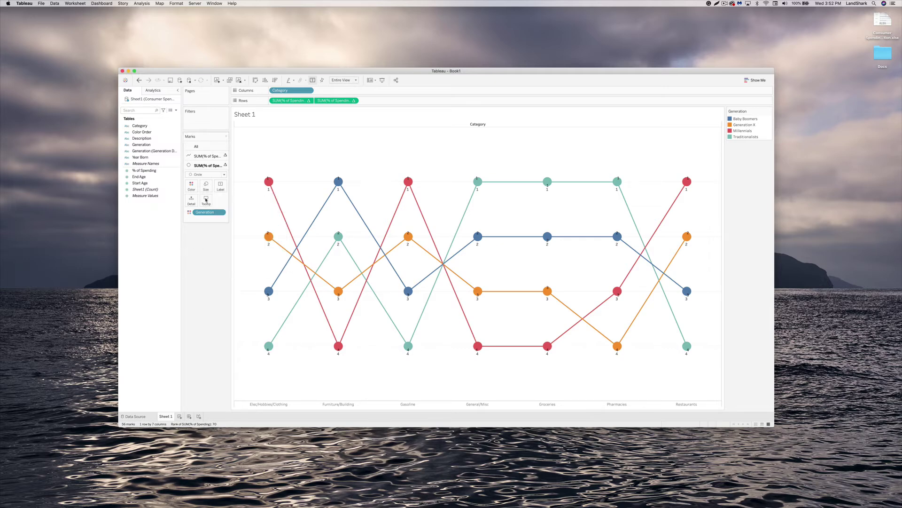
left_click(220, 186)
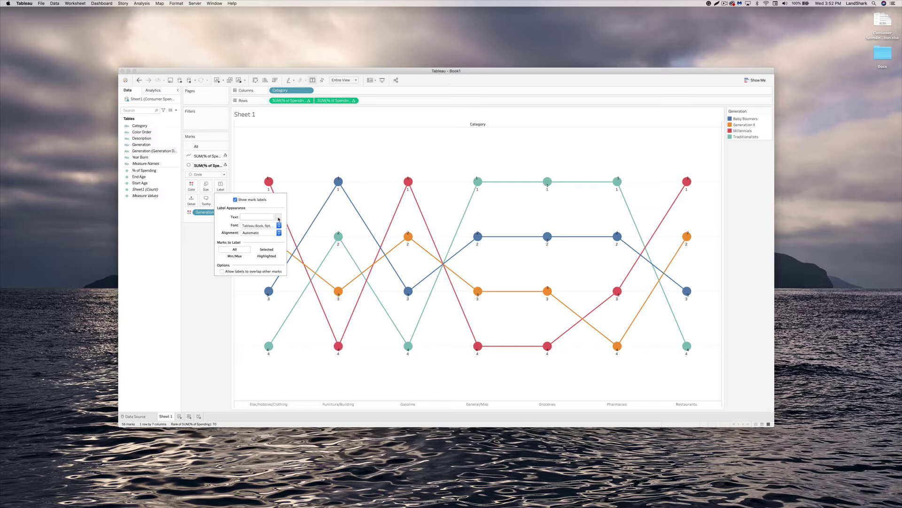
left_click(269, 233)
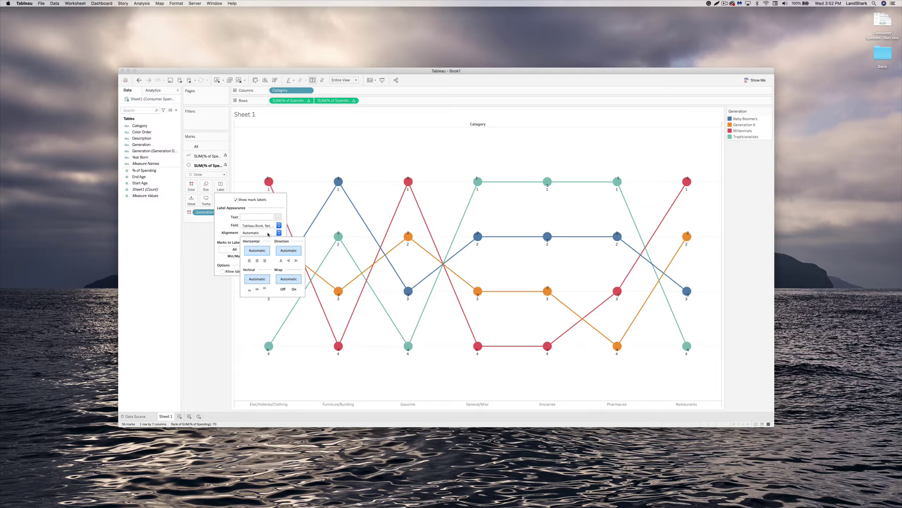
left_click(249, 290)
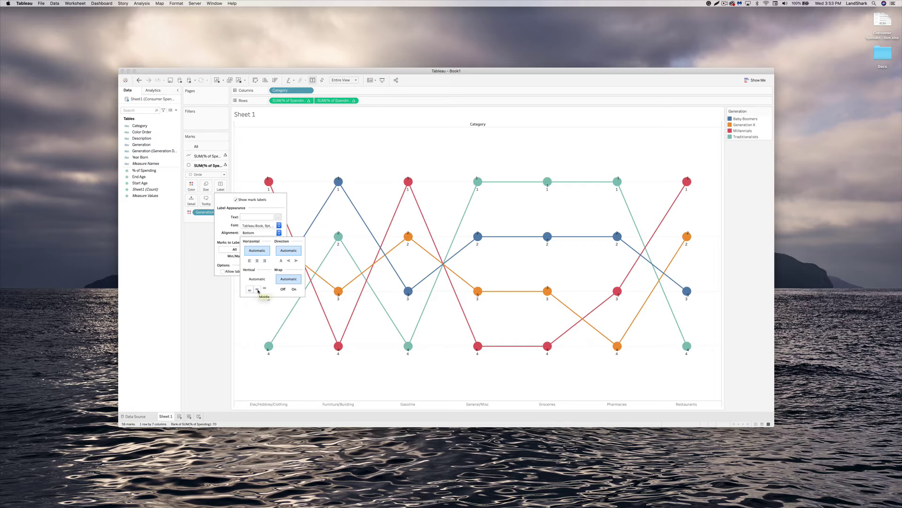
left_click(257, 290)
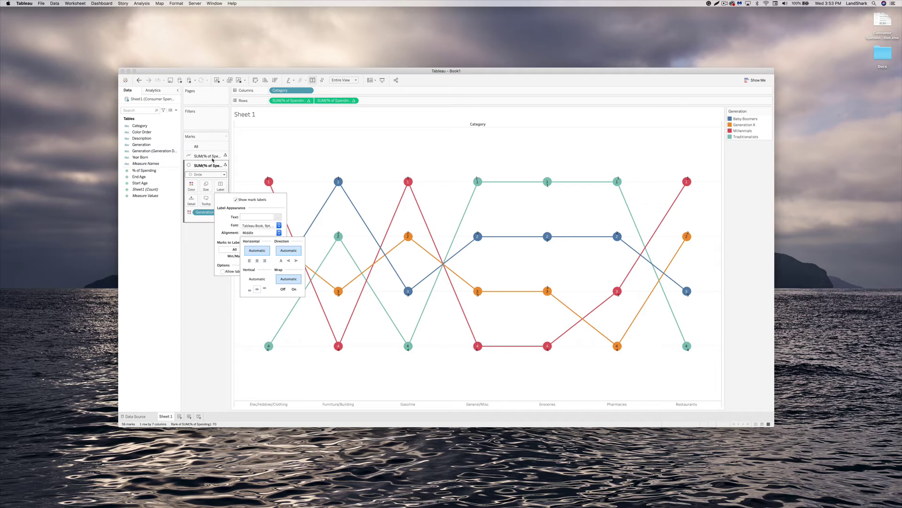
- Turn off the mark labels for the line marks
left_click(207, 155)
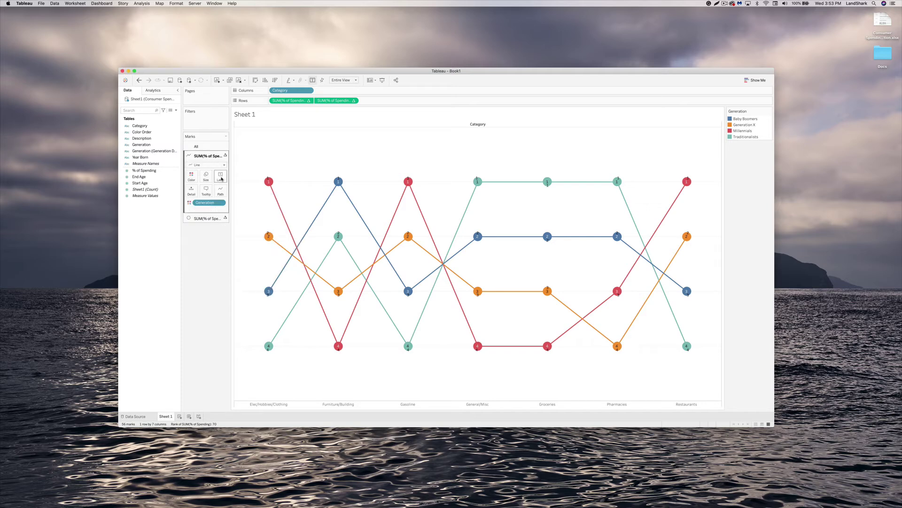
left_click(221, 177)
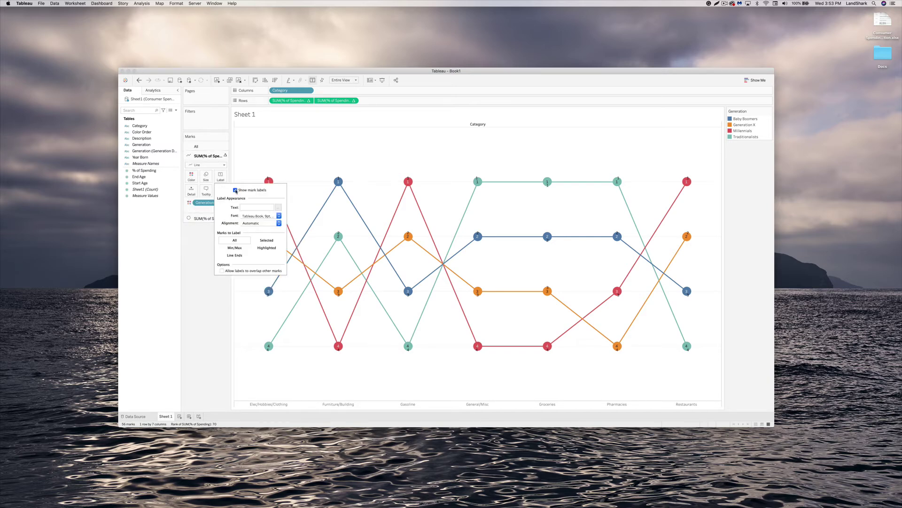
left_click(236, 190)
left_click(209, 158)
- Toggle the circle marks' labels off and on, then change their vertical alignment and set it back to Middle
left_click(206, 218)
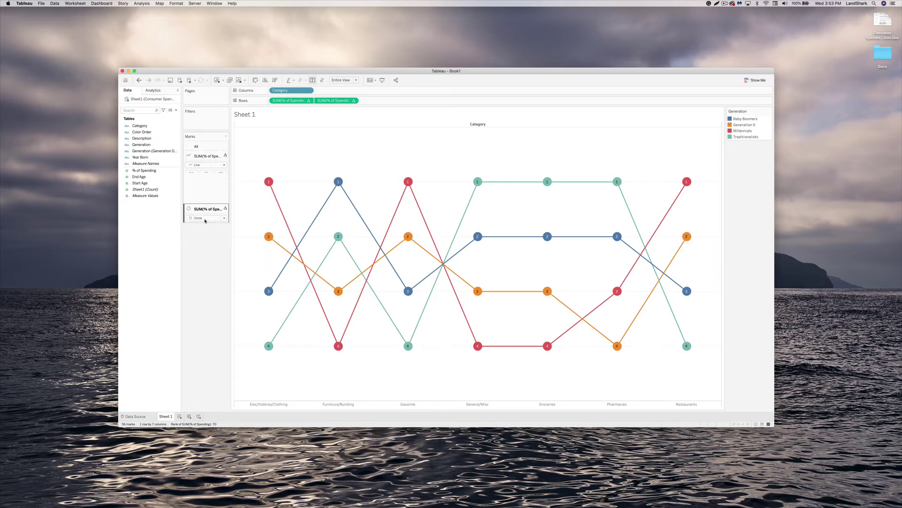
left_click(220, 185)
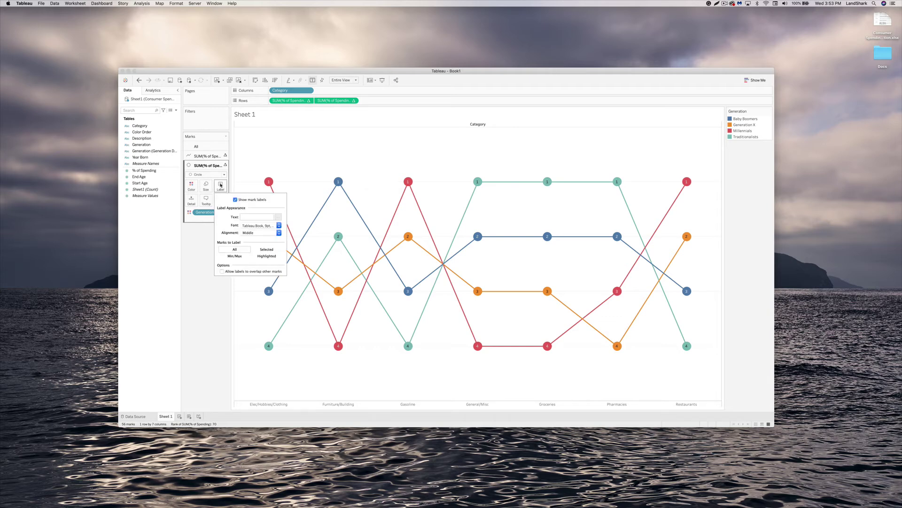
left_click(235, 200)
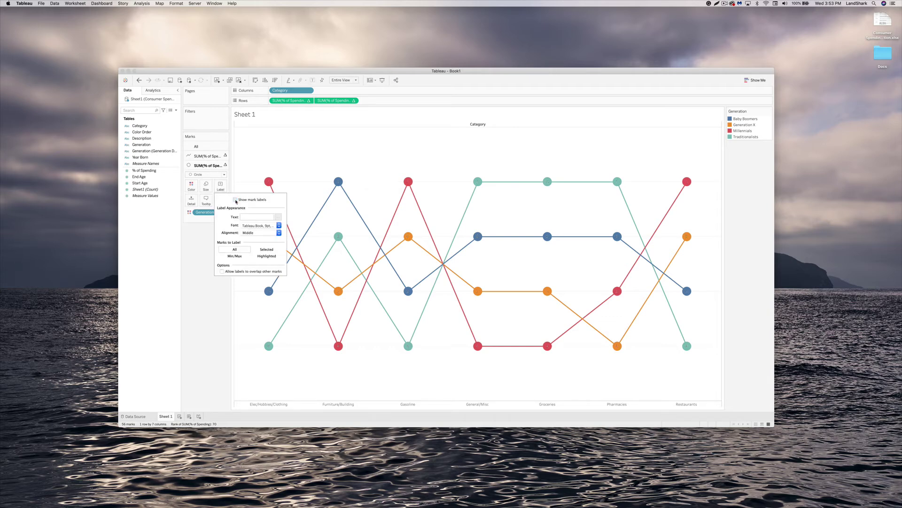
left_click(235, 200)
left_click(251, 233)
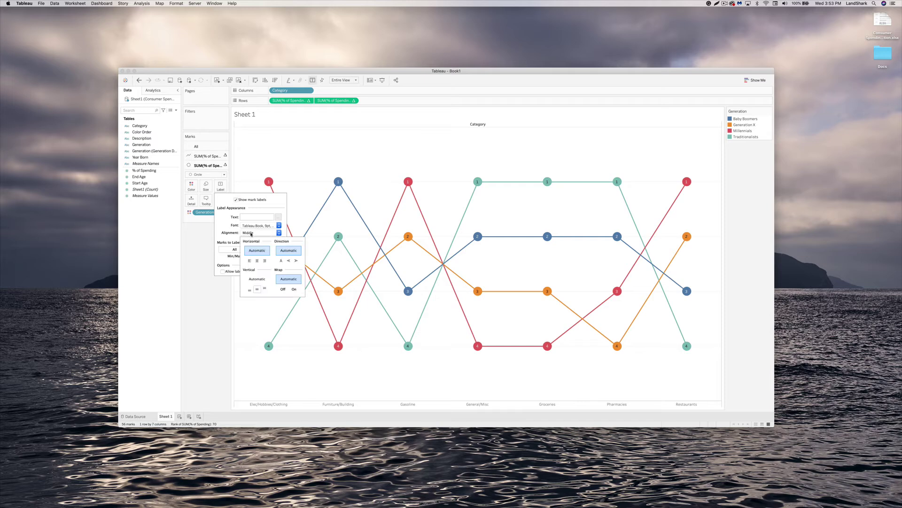
left_click(249, 290)
left_click(257, 290)
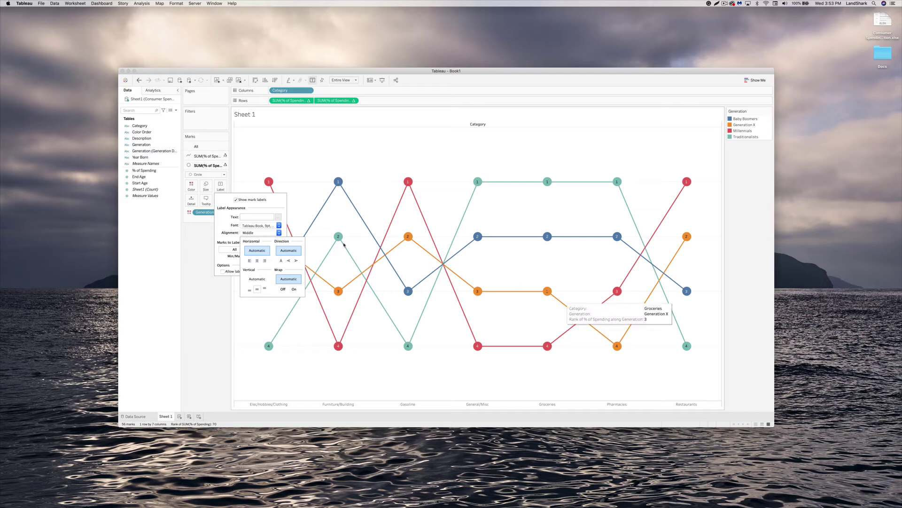
- Set the circle marks' label font to Tableau Bold with bold style
left_click(228, 217)
left_click(257, 226)
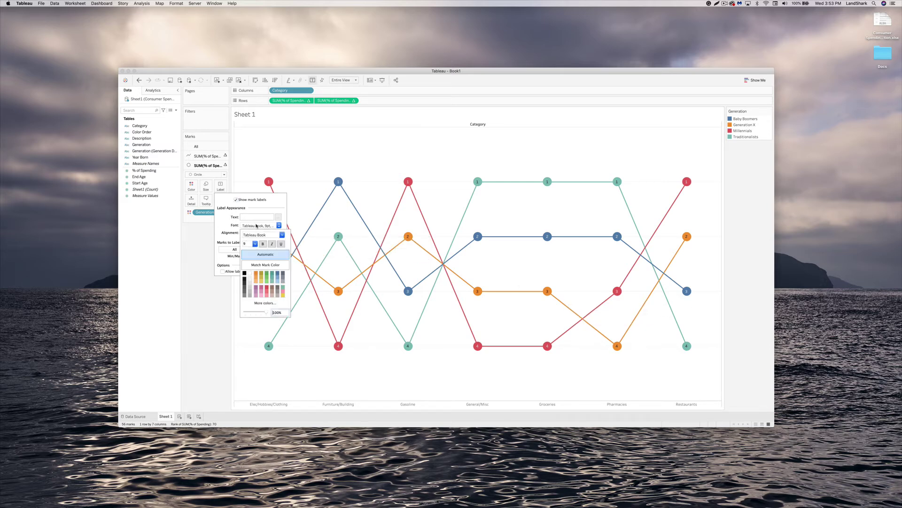
left_click(262, 244)
left_click(270, 235)
left_click(282, 235)
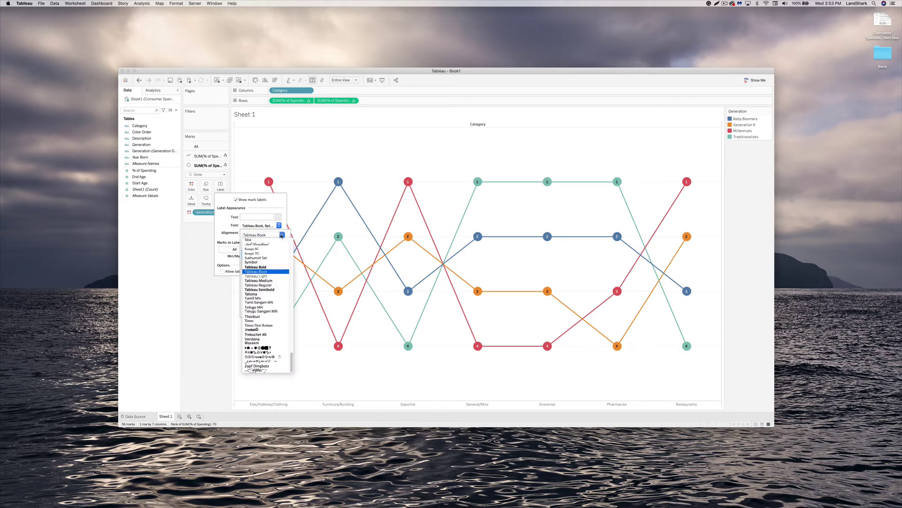
left_click(267, 267)
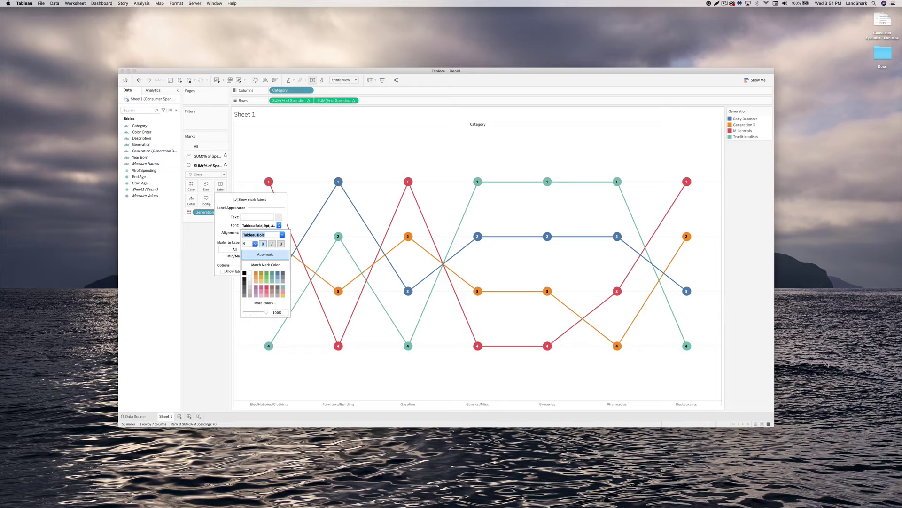
left_click(217, 307)
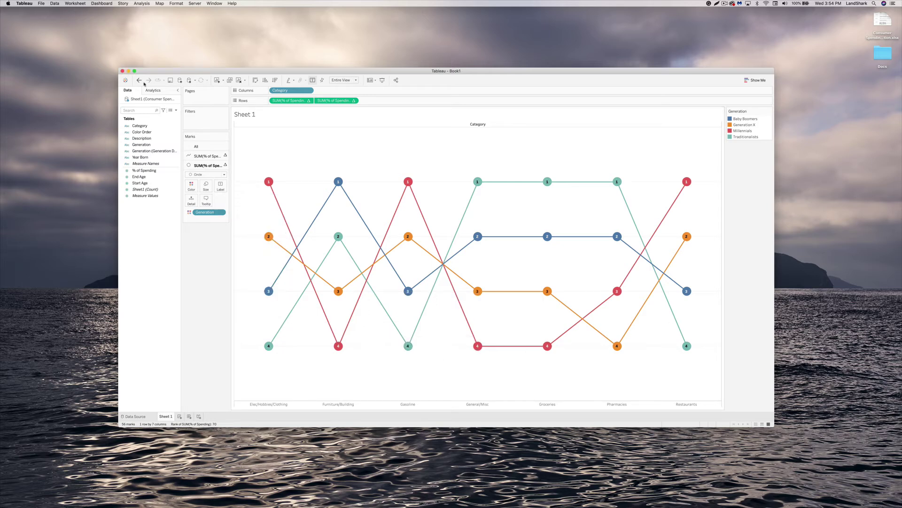
- Save the workbook under the name ConsumerReporting
left_click(41, 3)
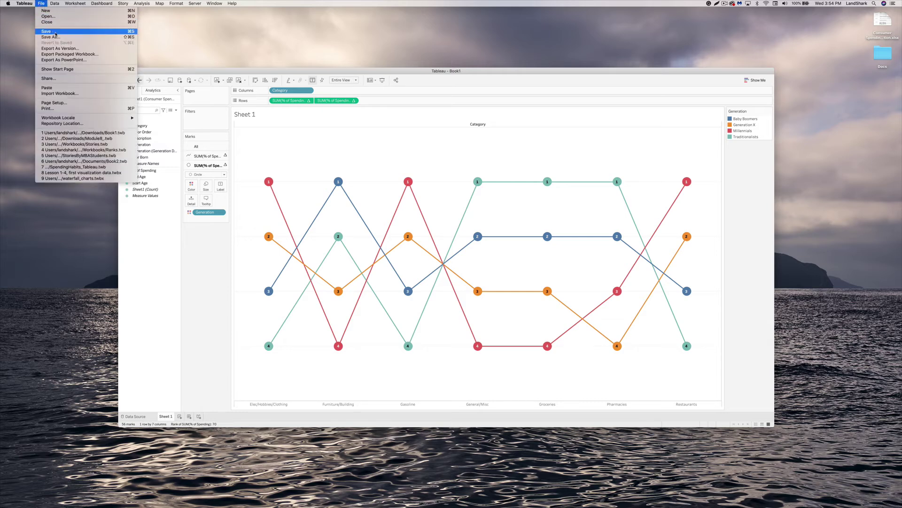
left_click(182, 70)
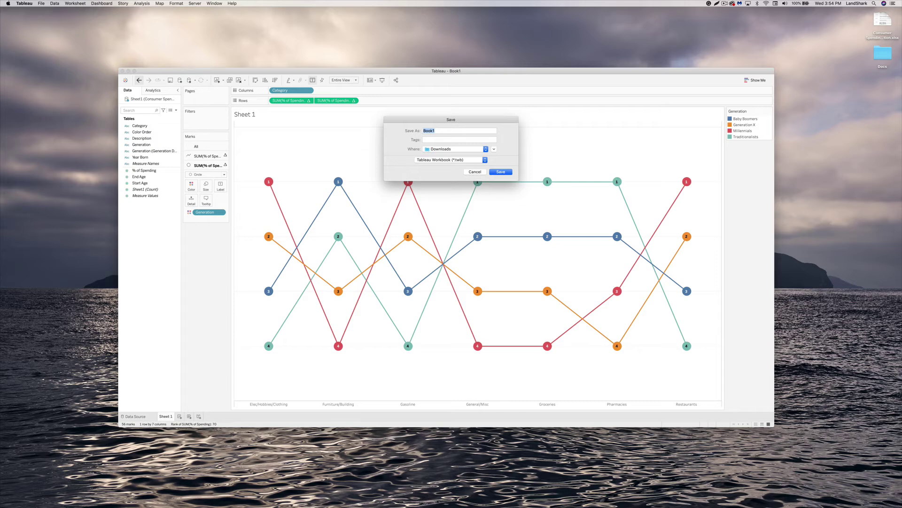
key("BackSpace")
type("Bump")
key("BackSpace")
key("BackSpace")
key("BackSpace")
key("BackSpace")
type("Consume")
key("Return")
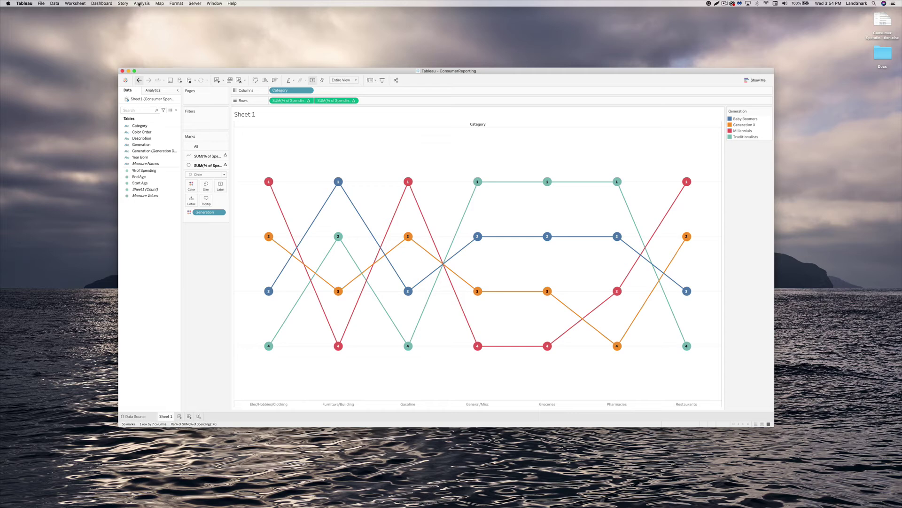
- Move the category labels above the chart by turning off the advanced table layout option that shows the innermost level at the bottom of the view
left_click(139, 4)
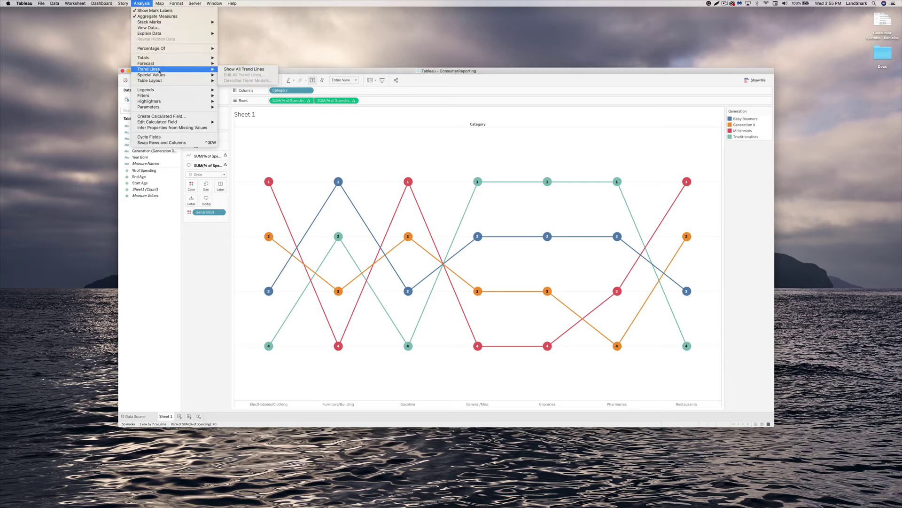
mouse_move(166, 59)
mouse_move(175, 82)
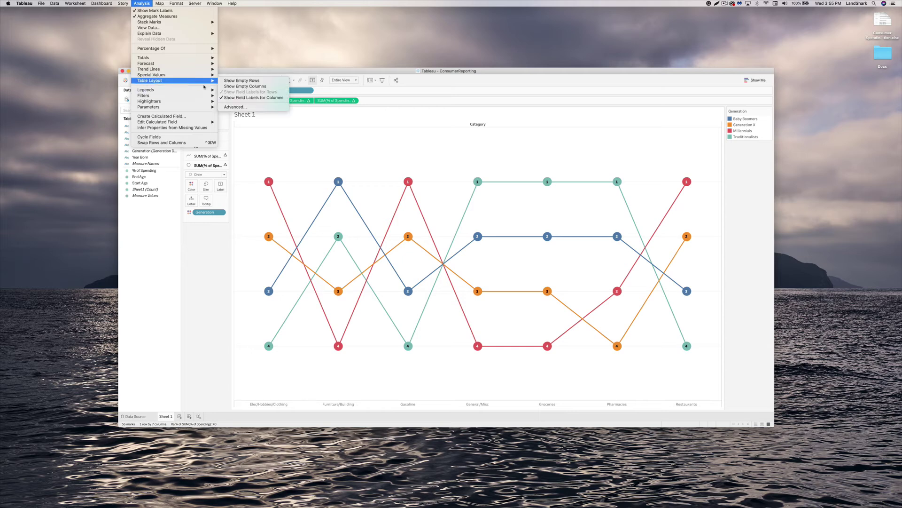
left_click(231, 107)
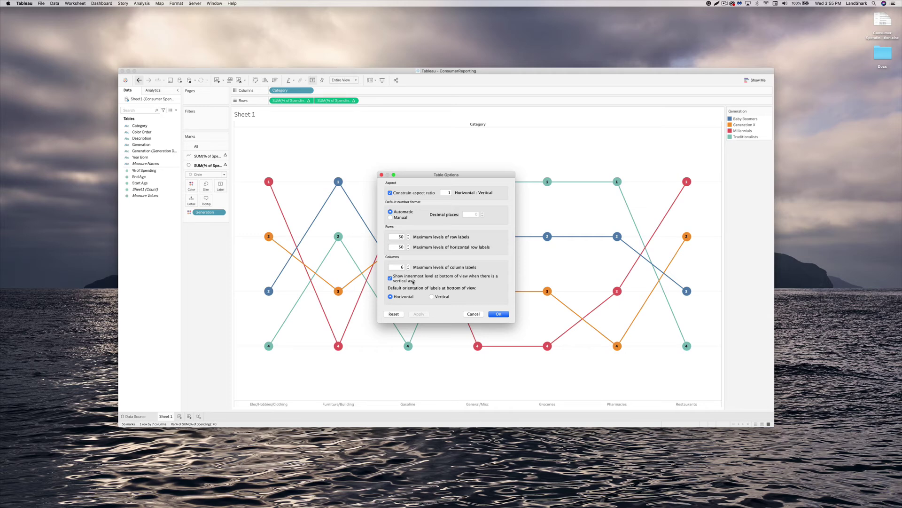
left_click(390, 279)
left_click(498, 314)
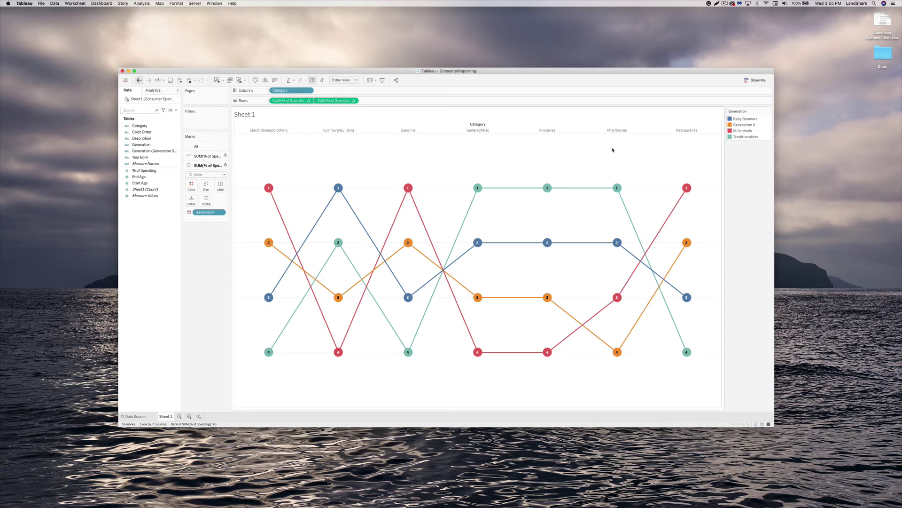
- Hide the Category field label for columns and the sheet title above the chart
right_click(478, 125)
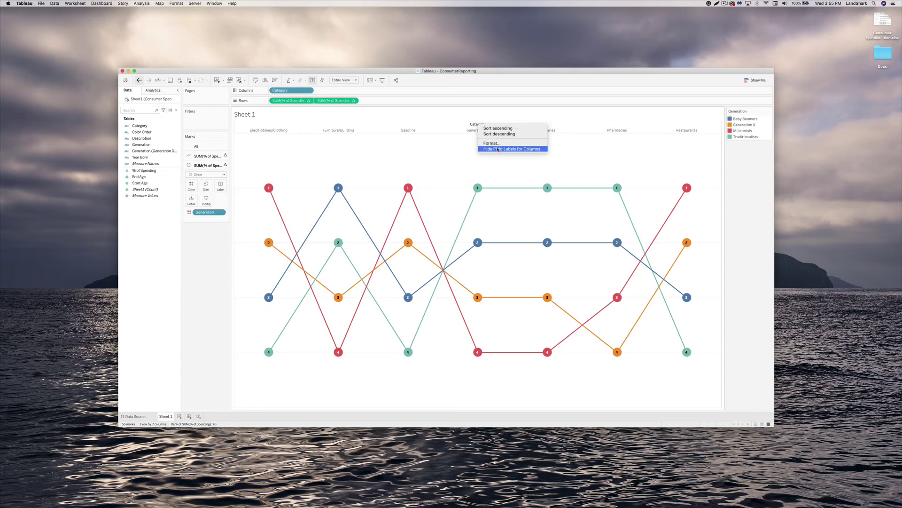
left_click(497, 149)
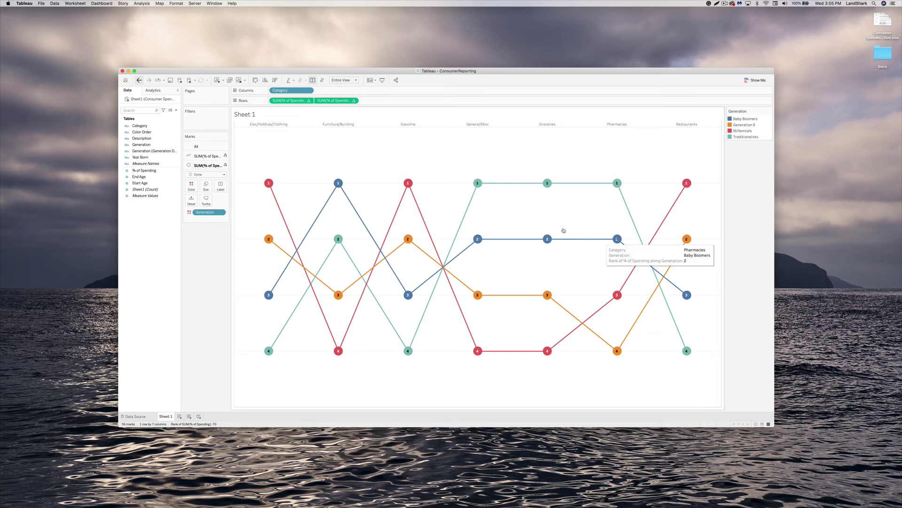
left_click(249, 116)
right_click(249, 117)
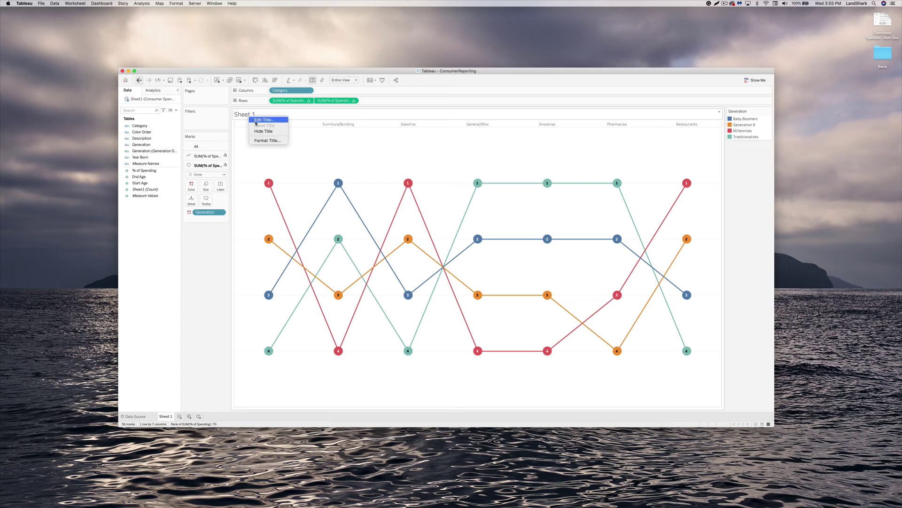
left_click(263, 131)
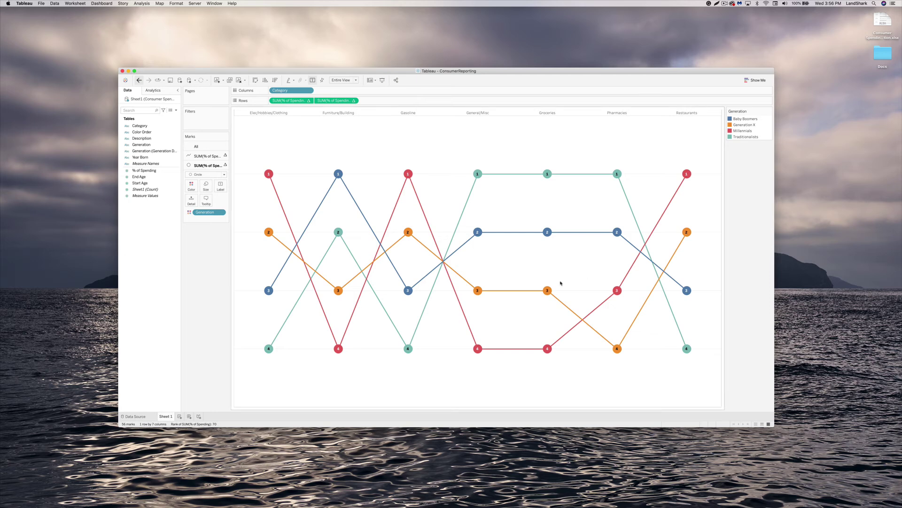
- Format the Category headers with the Tableau Bold font in bold style
left_click(342, 112)
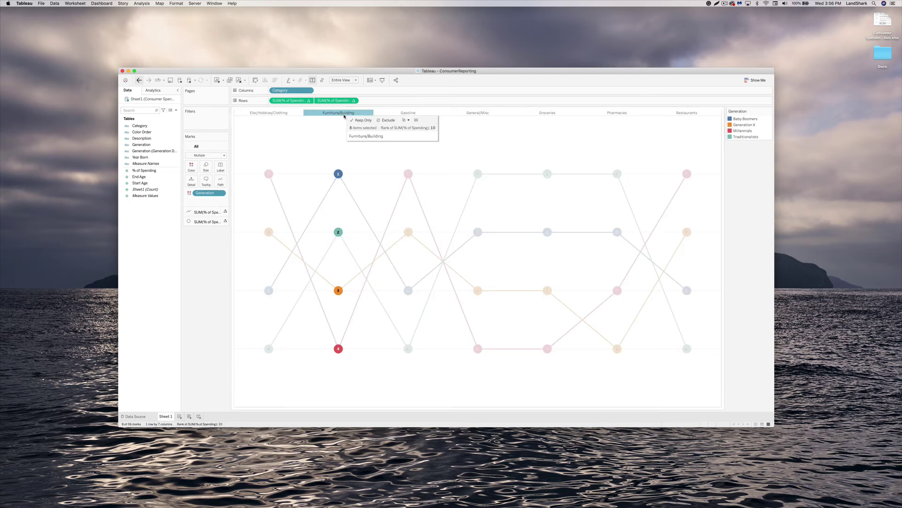
right_click(339, 114)
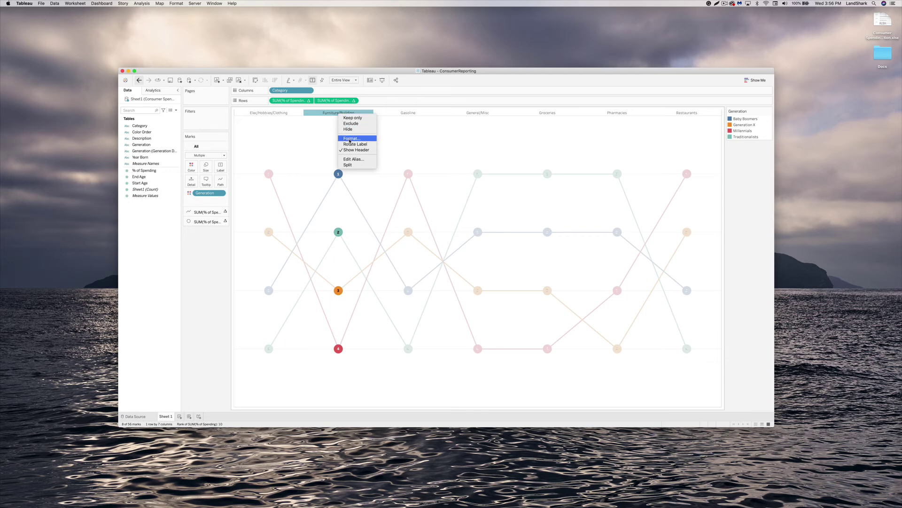
left_click(351, 139)
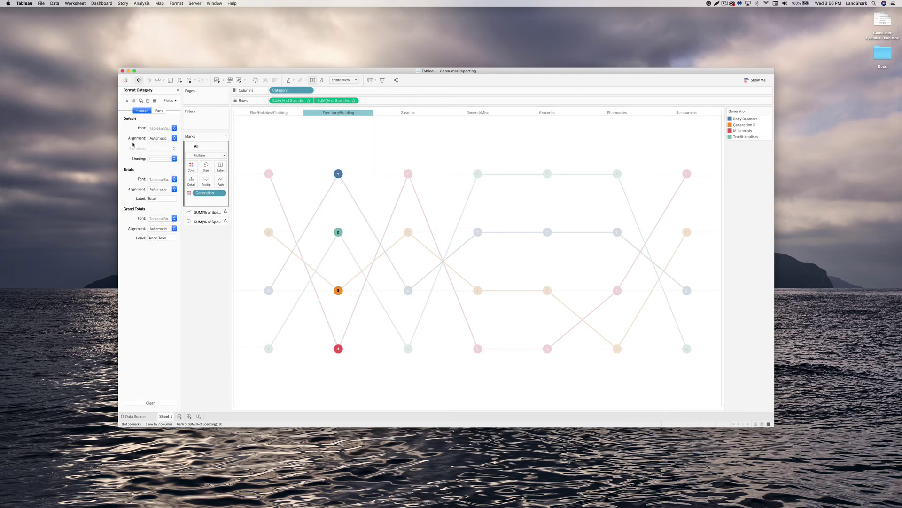
left_click(161, 128)
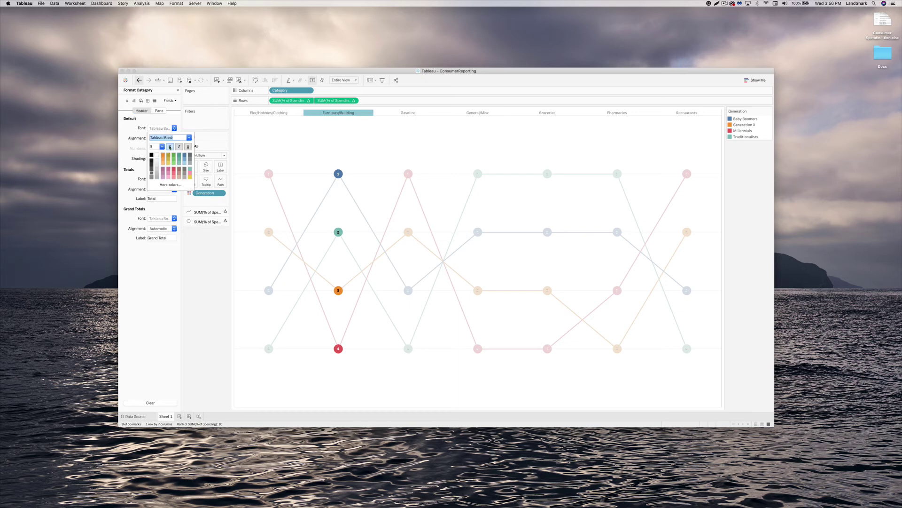
left_click(170, 146)
left_click(189, 137)
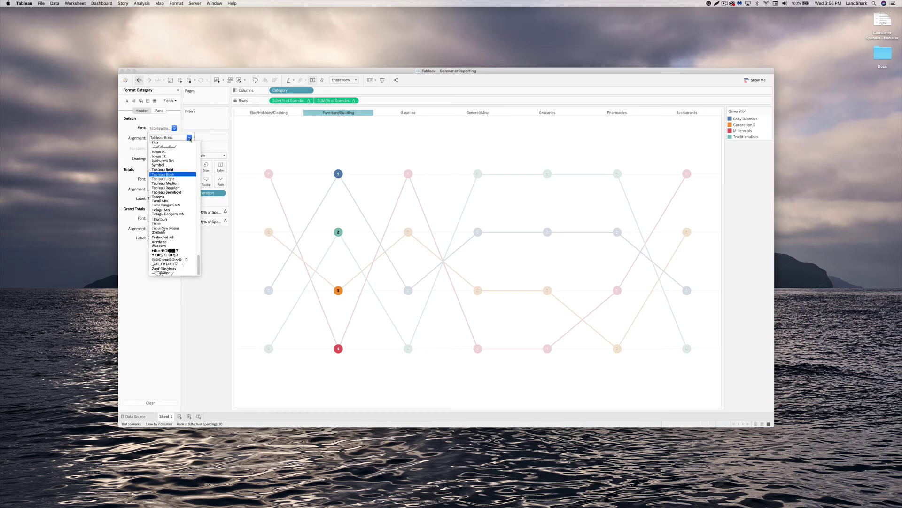
left_click(184, 170)
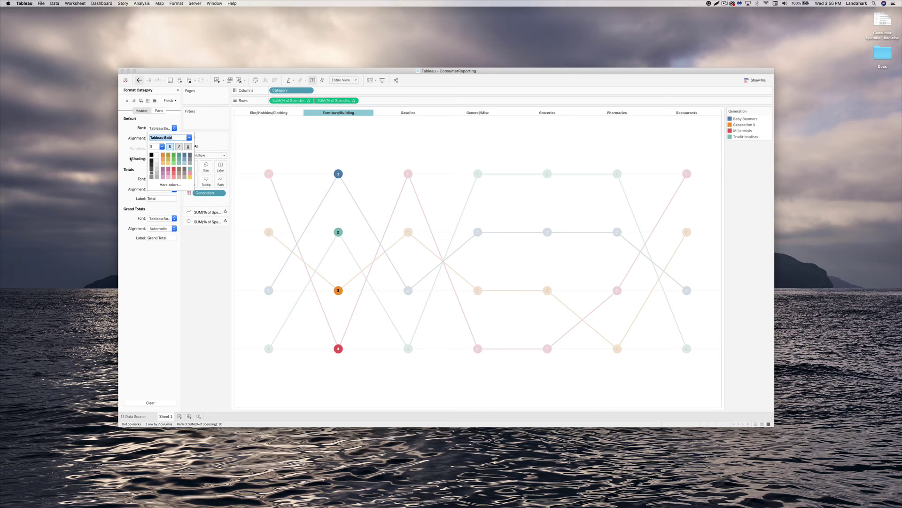
left_click(121, 154)
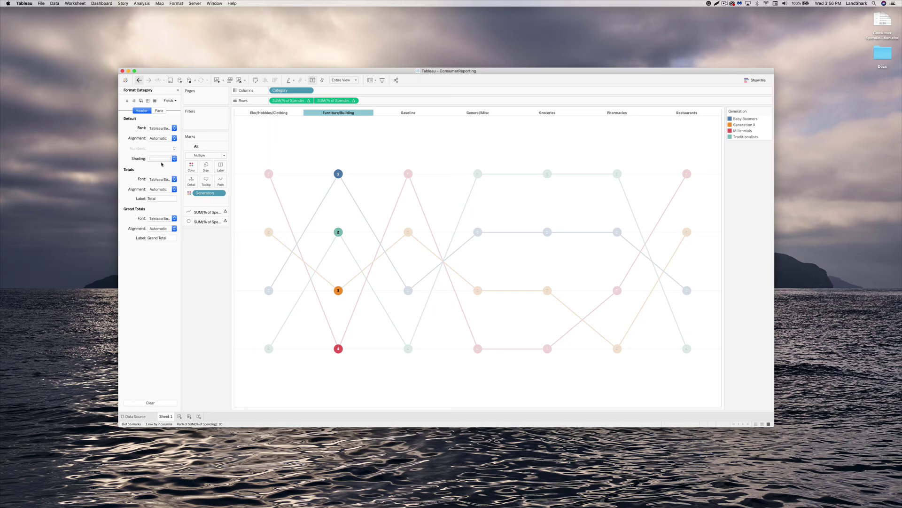
- Shade the Category headers dark gray and set their font color to white
left_click(162, 159)
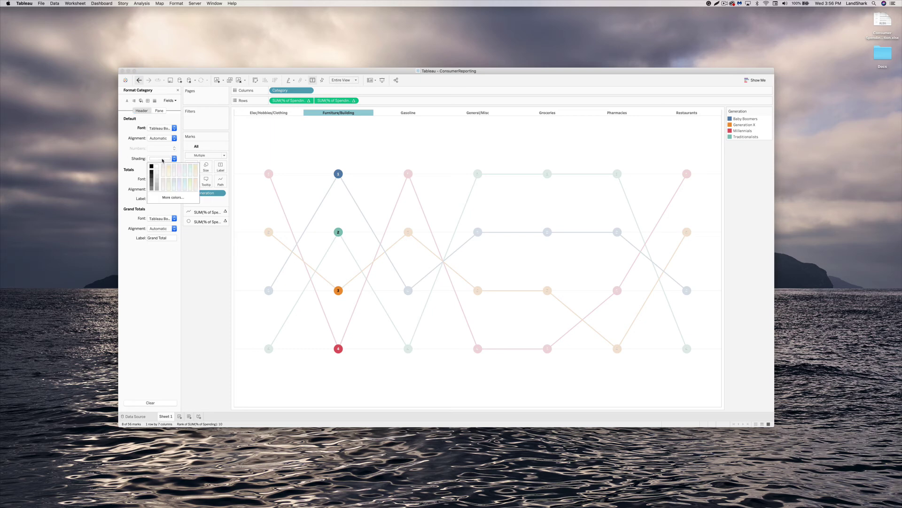
left_click(152, 181)
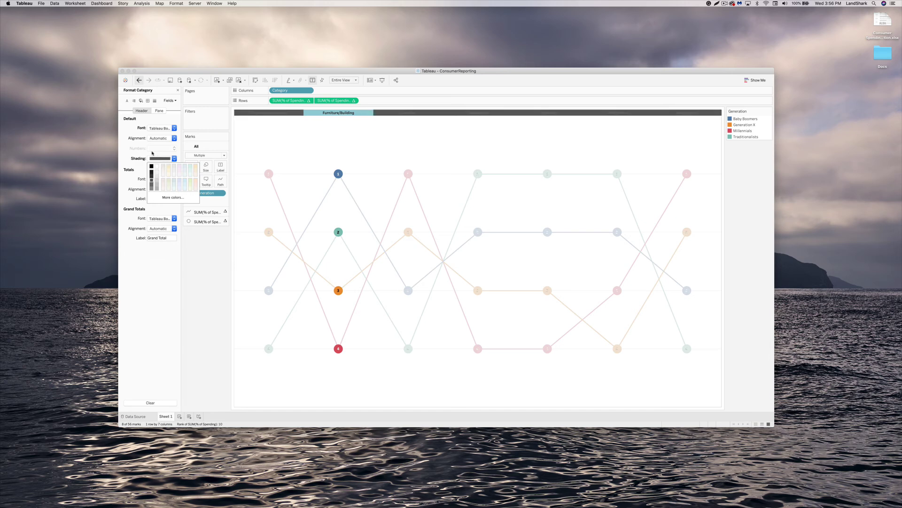
left_click(146, 167)
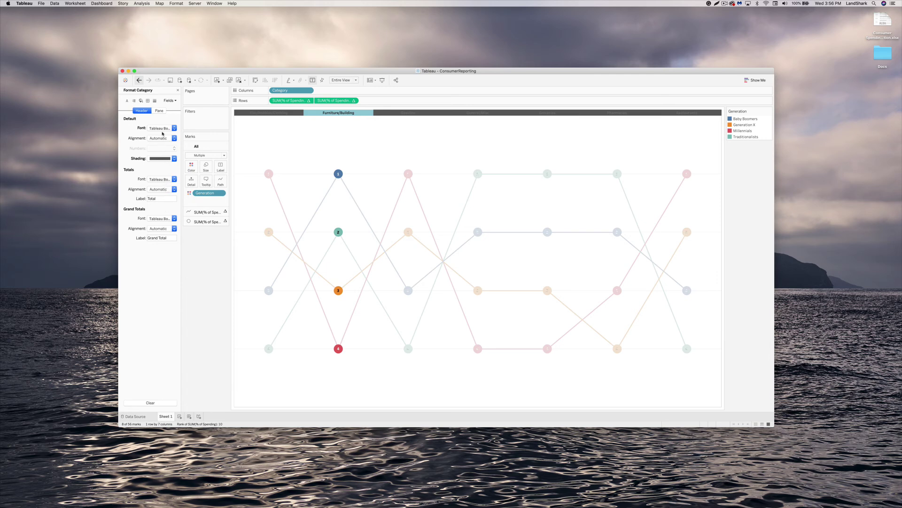
left_click(161, 128)
left_click(156, 155)
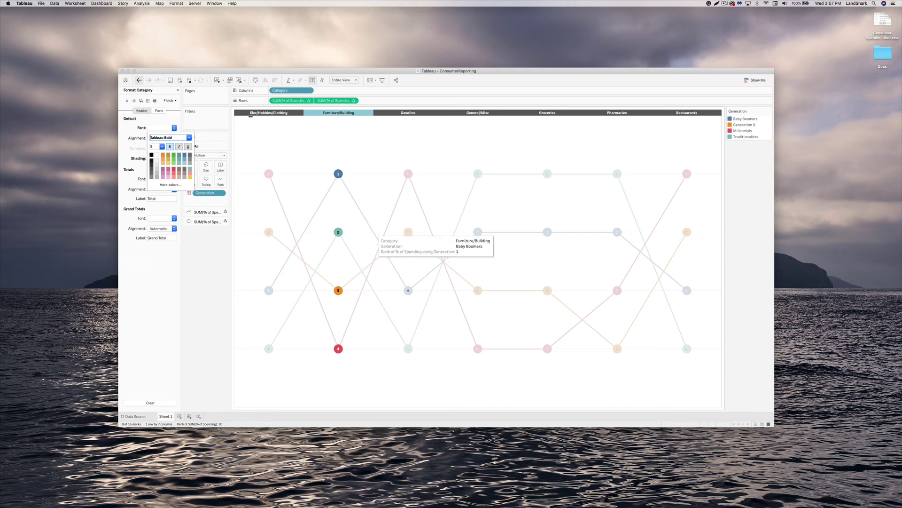
- Turn on text wrapping in the Totals alignment of the Category header format
left_click(262, 113)
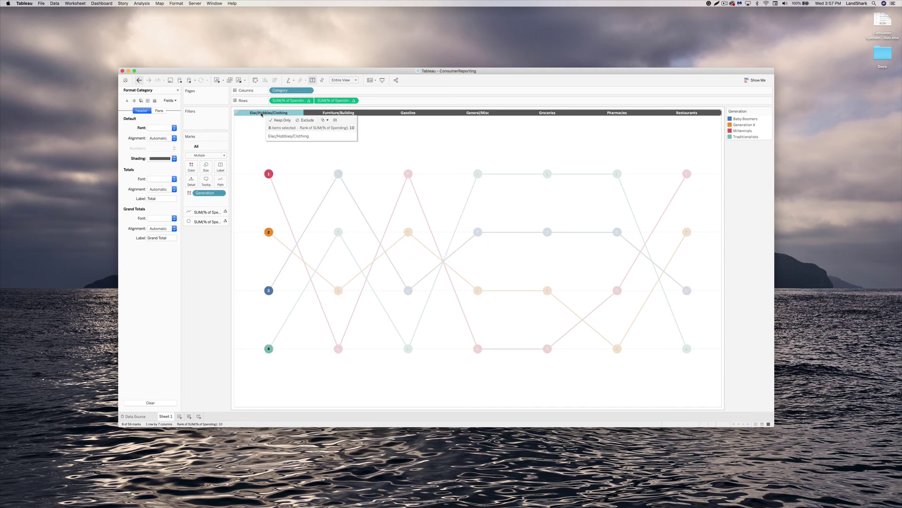
right_click(261, 114)
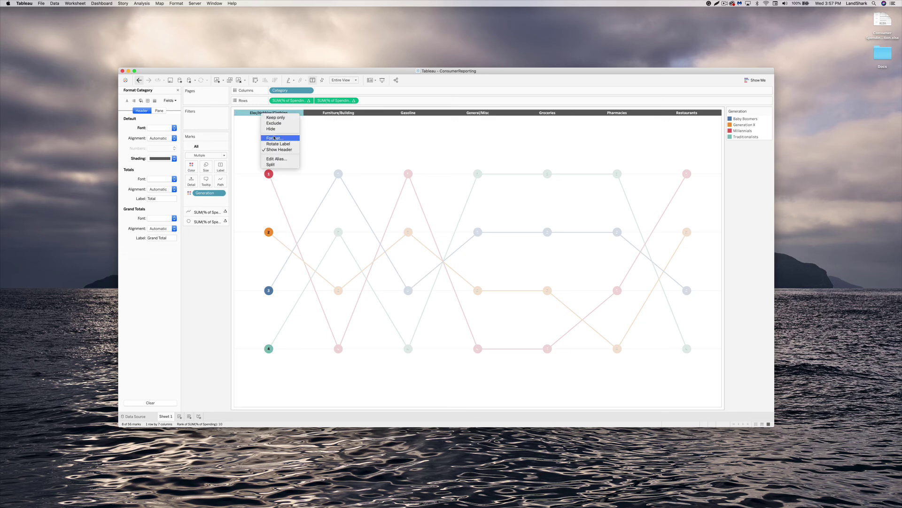
left_click(274, 137)
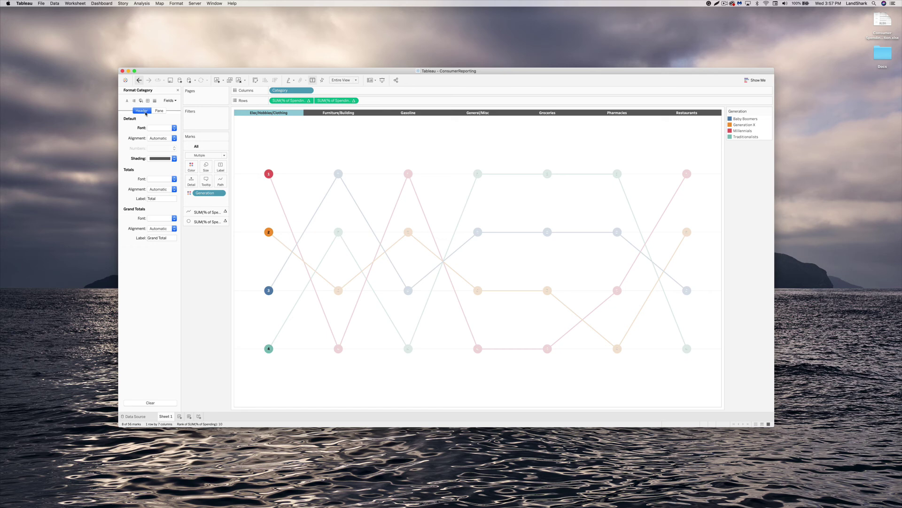
left_click(161, 190)
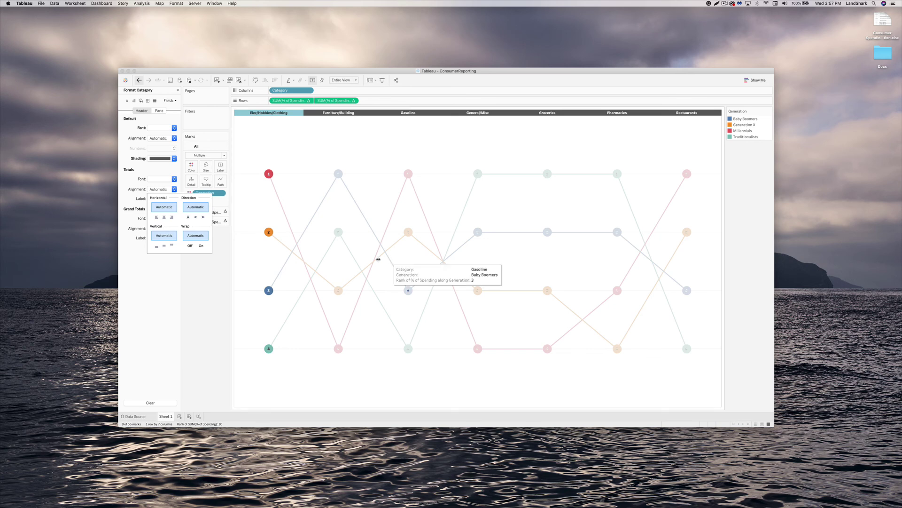
left_click(201, 246)
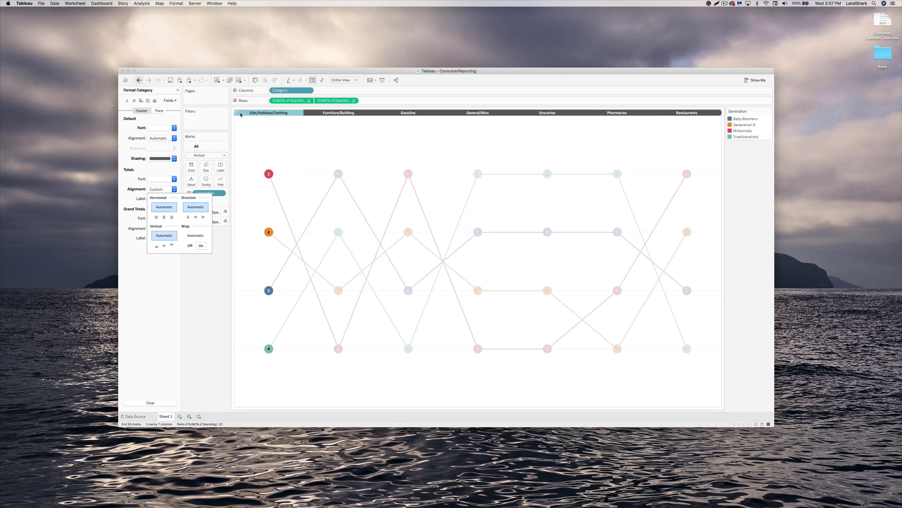
- Increase the height of the Category header row above the chart
left_click(240, 115)
left_click_drag(242, 115, 242, 123)
left_click(245, 119)
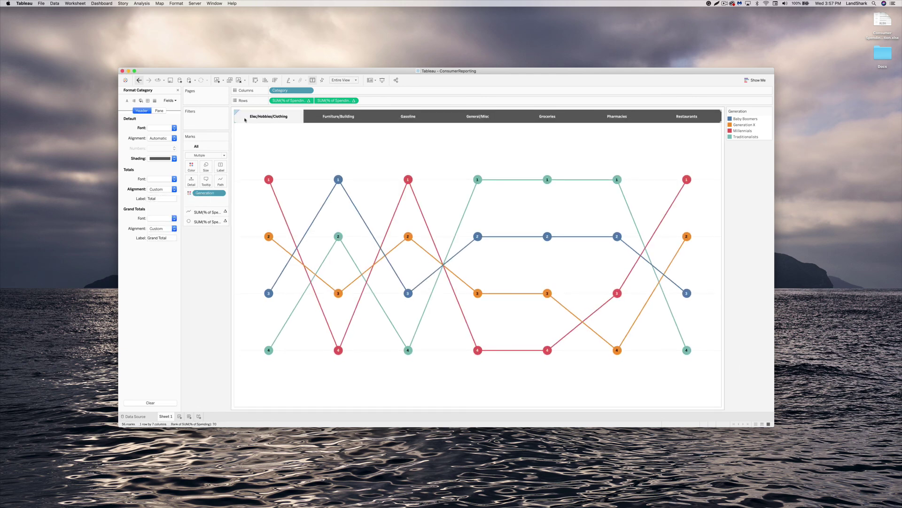
- Set the default font size of the Category headers to 14
right_click(245, 120)
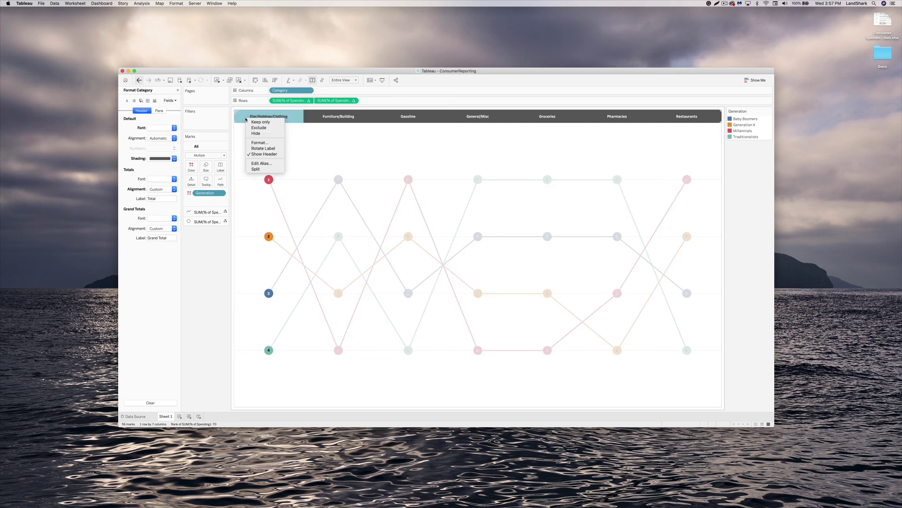
left_click(256, 142)
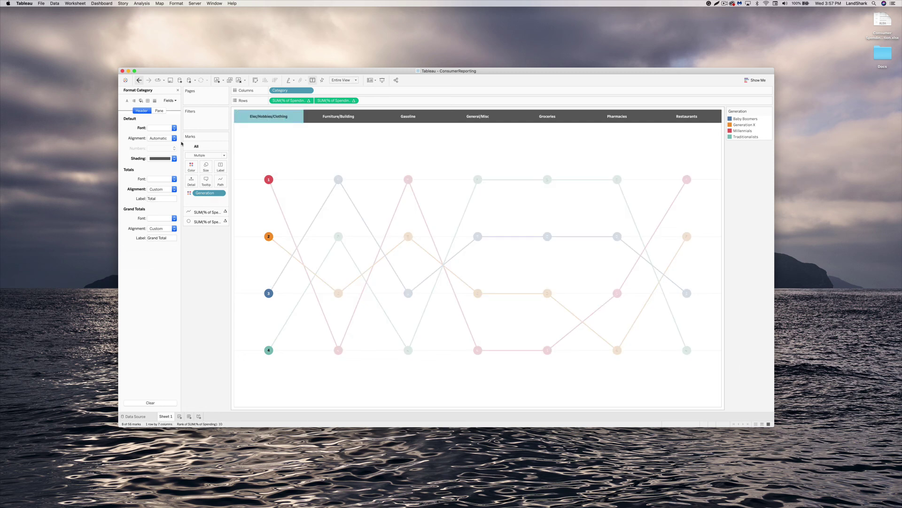
left_click(160, 128)
left_click(162, 146)
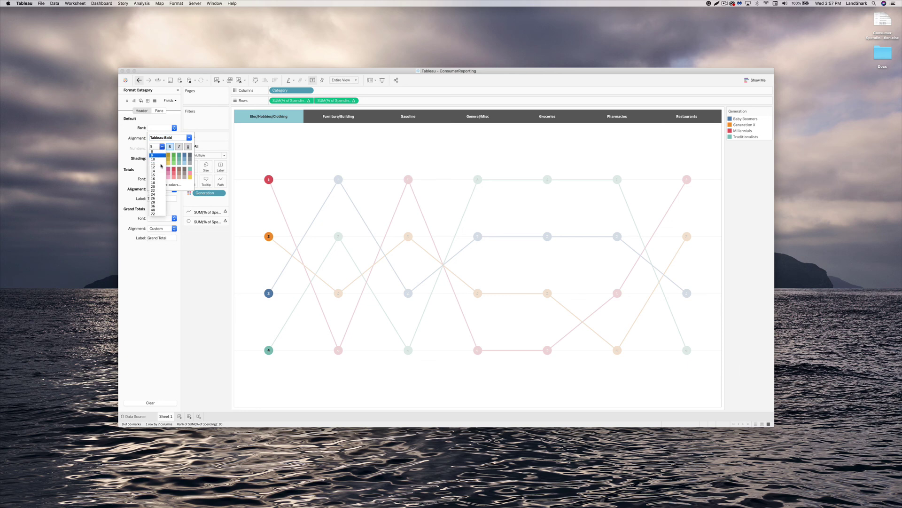
left_click(160, 172)
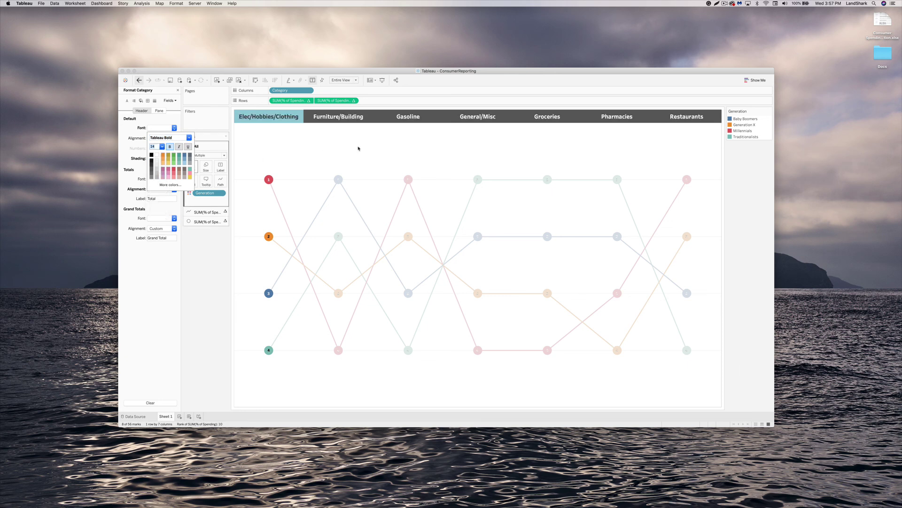
left_click(369, 135)
left_click(367, 136)
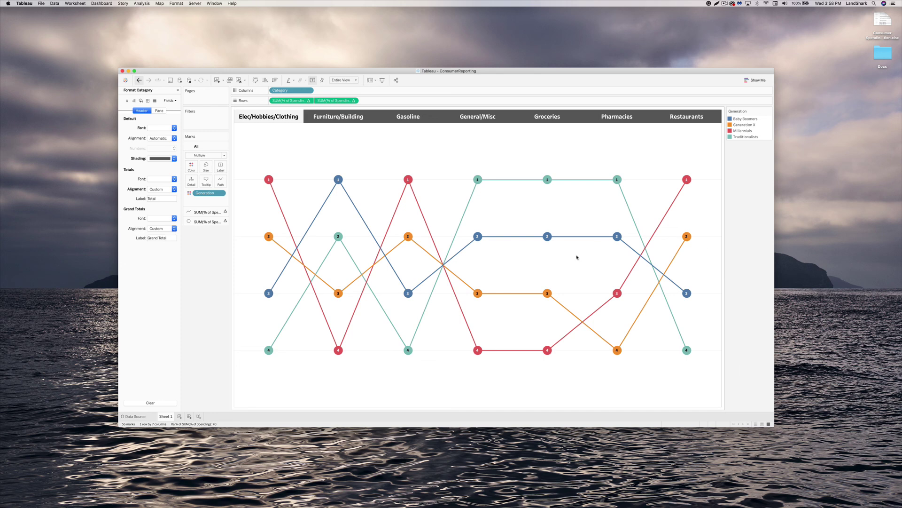
- Highlight the marks of individual categories in turn, including Gasoline, General/Misc, Groceries, Pharmacies and Elec/Hobbies/Clothing, to examine their generation ranks
left_click(366, 117)
left_click(390, 116)
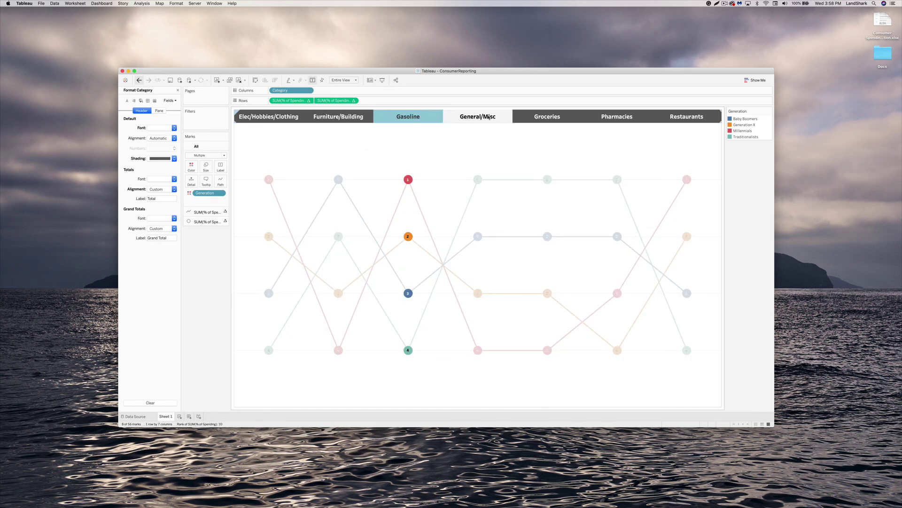
left_click(489, 117)
left_click(534, 116)
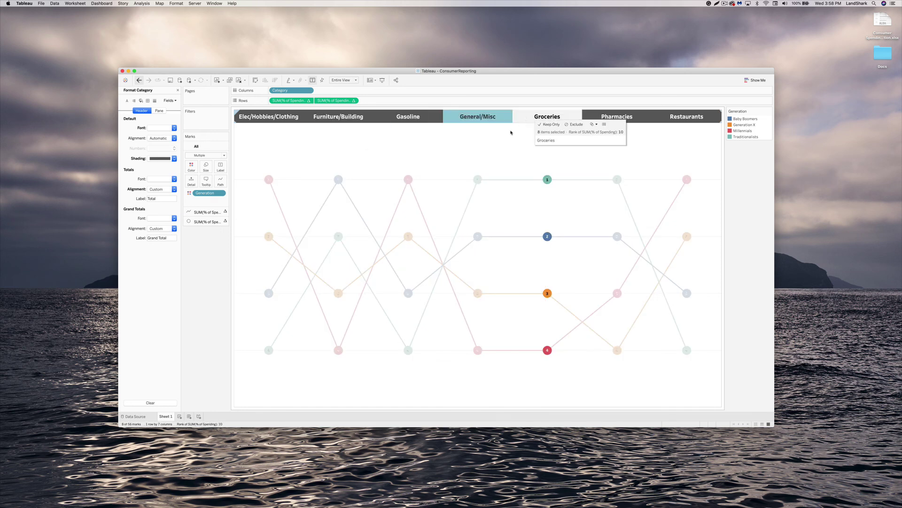
left_click(606, 119)
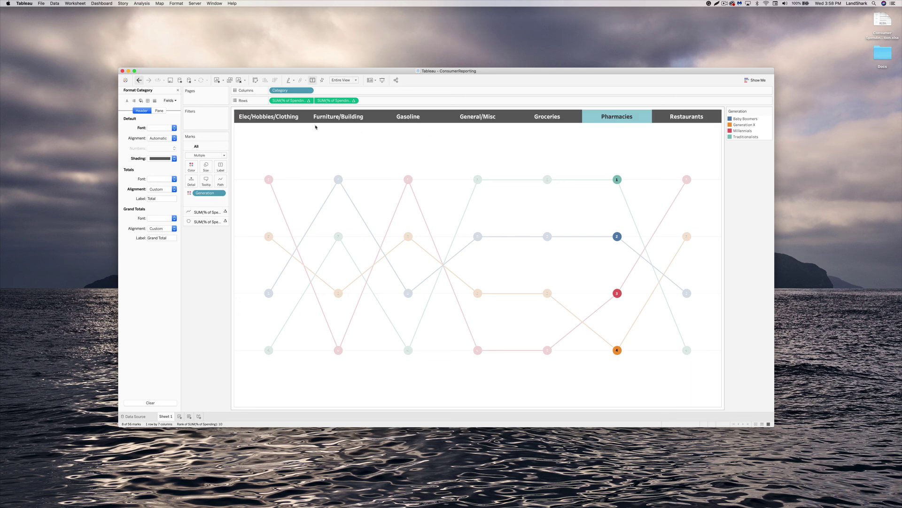
left_click(285, 120)
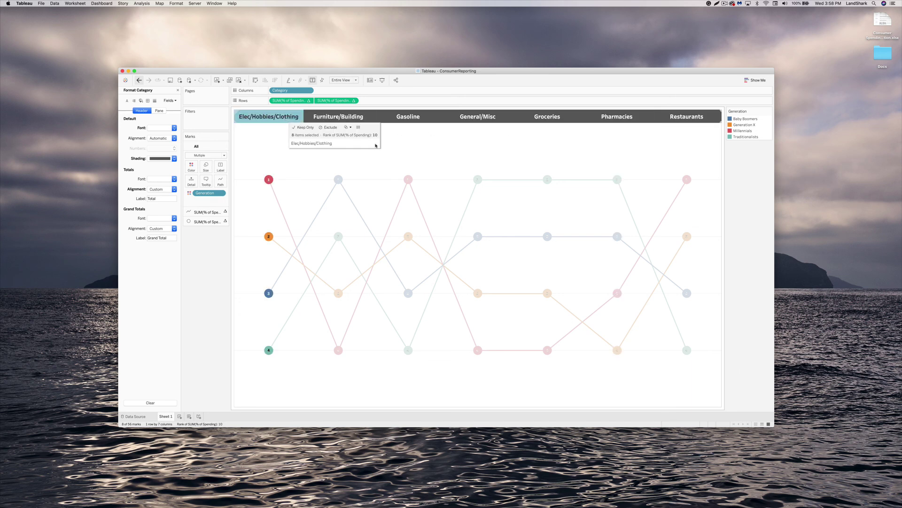